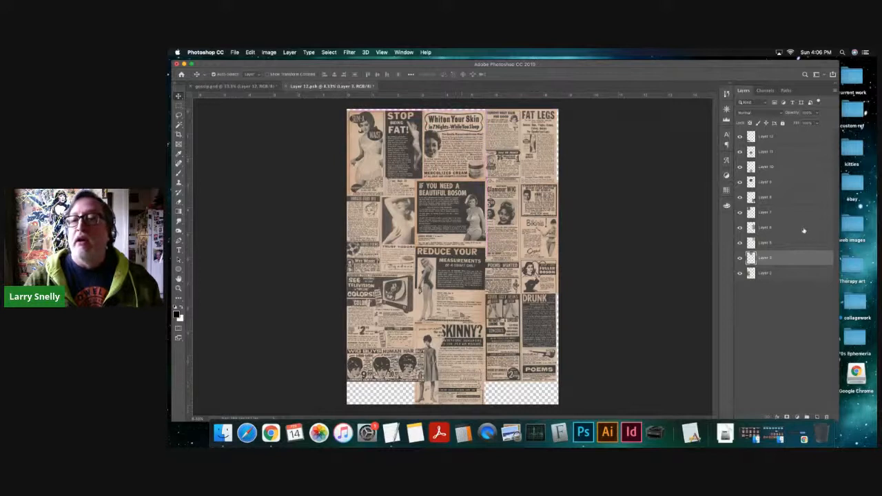
- Reposition the "Whiten Your Skin" ad along the upper edge of the ad collage
drag(462, 117, 470, 137)
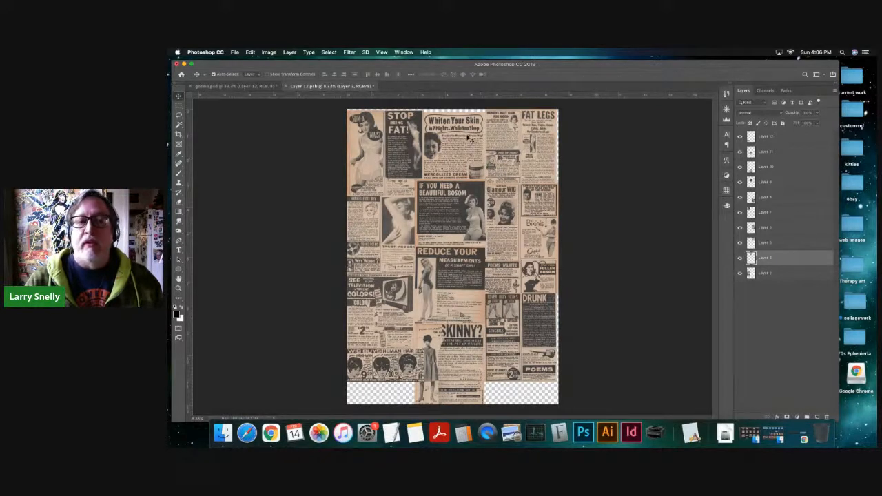
drag(469, 140, 471, 120)
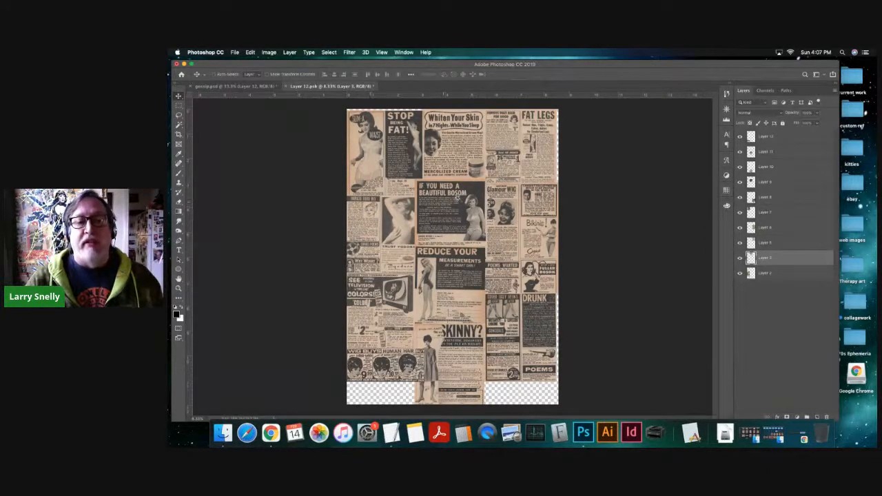
- Examine the assembled vintage ad collage up close from its upper ads down to the lower rows
scroll(457, 195, up, 3)
scroll(578, 131, up, 3)
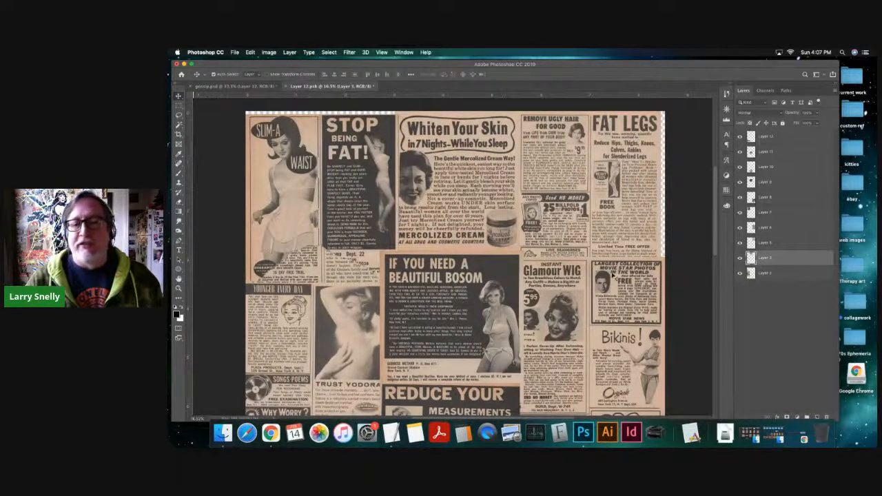
scroll(592, 334, down, 3)
scroll(472, 256, down, 5)
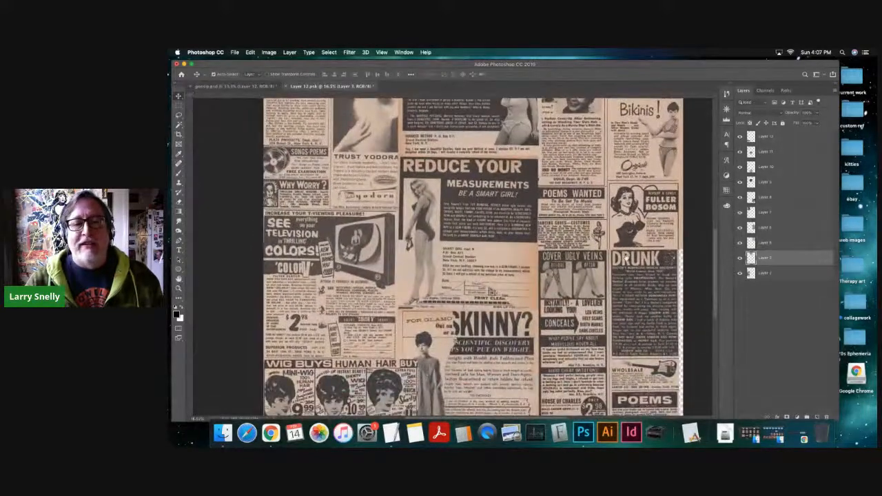
scroll(620, 248, down, 2)
scroll(628, 233, up, 3)
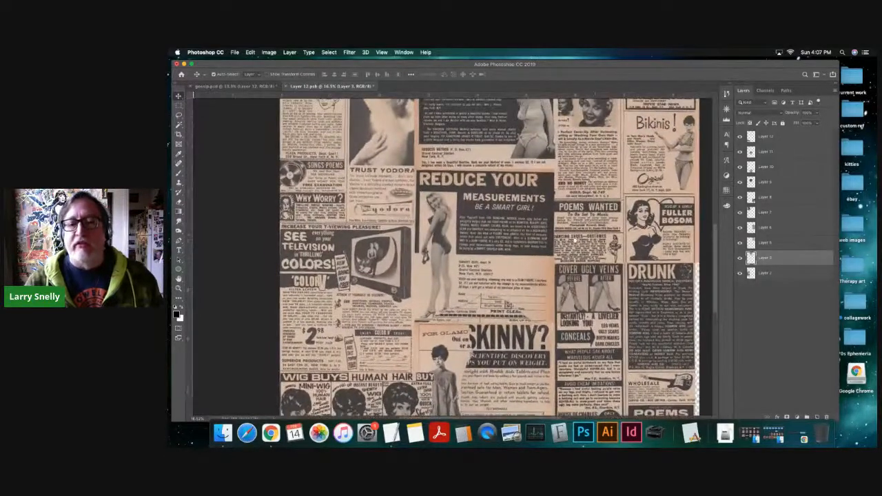
scroll(540, 246, down, 2)
scroll(530, 230, up, 10)
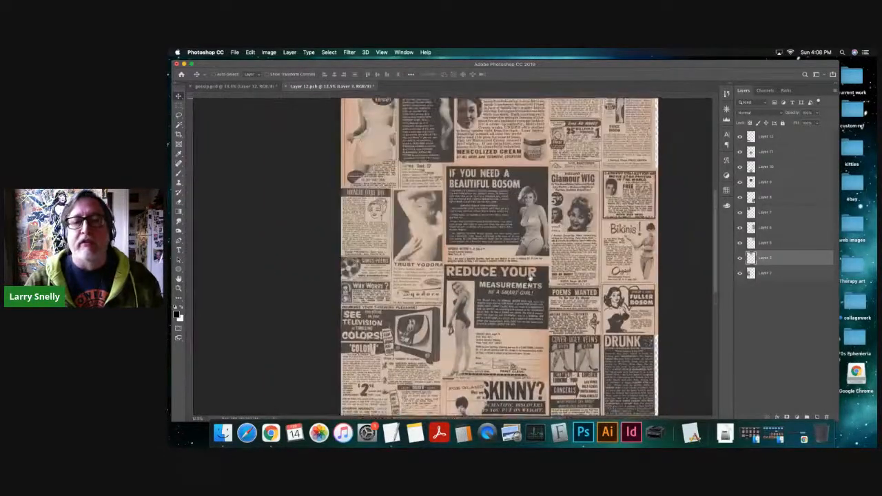
scroll(558, 225, down, 4)
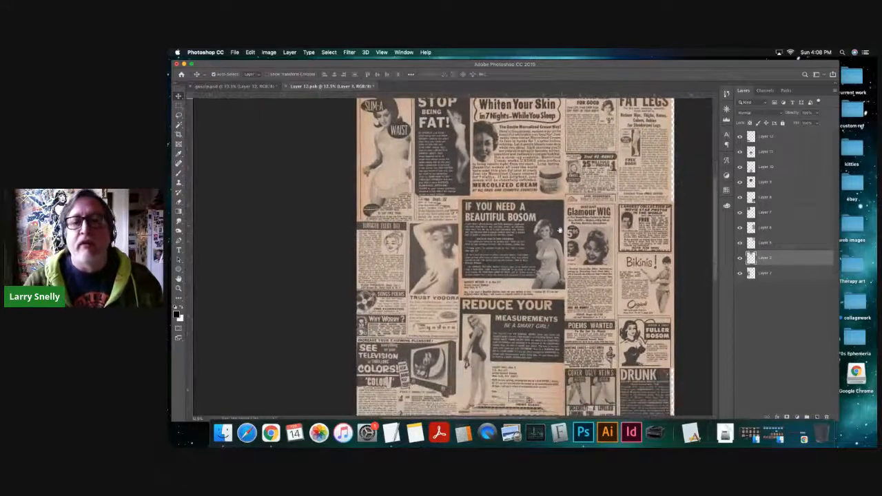
key(super+minus)
drag(608, 266, 583, 231)
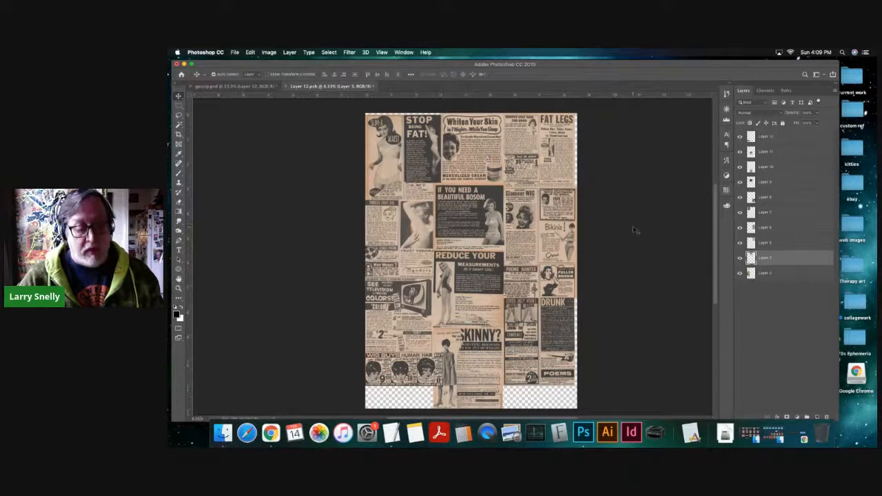
- Save the ad collage smart object and close it to return to gossip.psd
key(super+s)
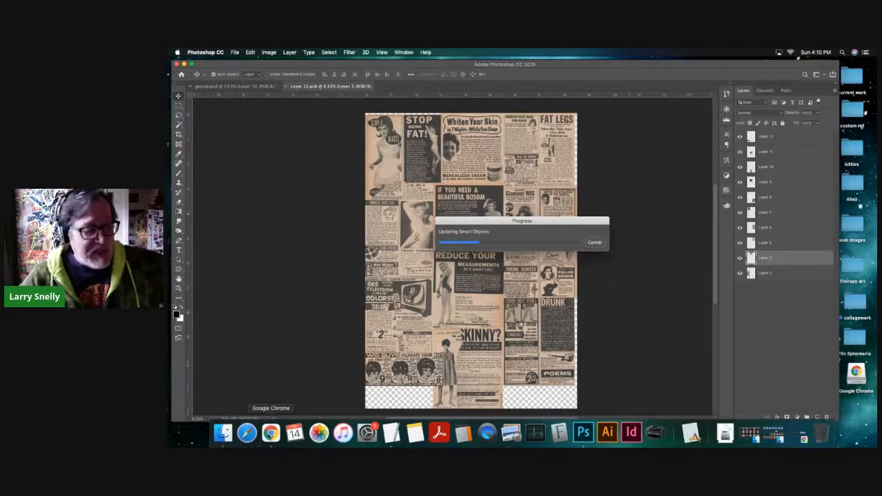
click(271, 433)
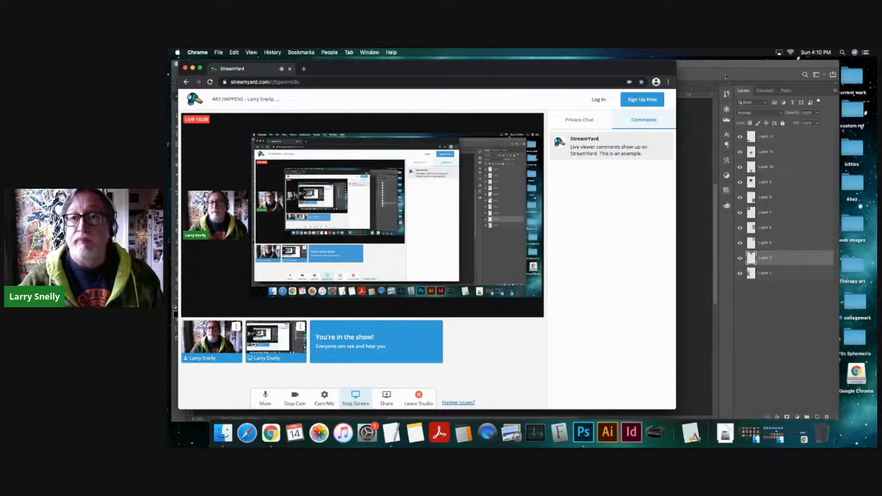
click(679, 224)
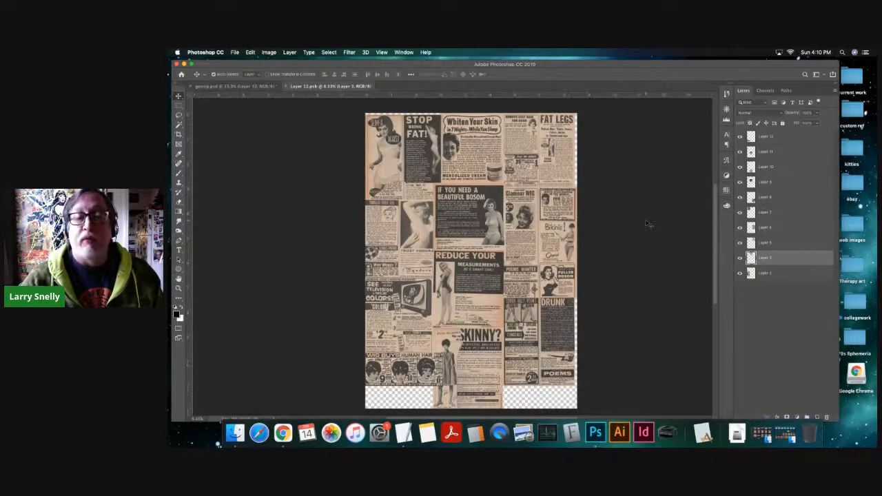
key(super+w)
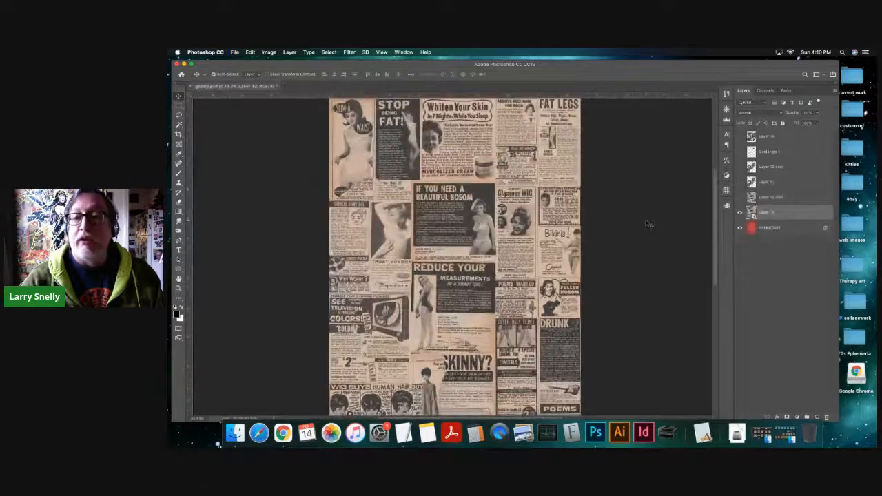
- Hide Layer 12 and show Layer 12 copy over the red background
key(super+minus)
drag(475, 250, 543, 207)
key(super+r)
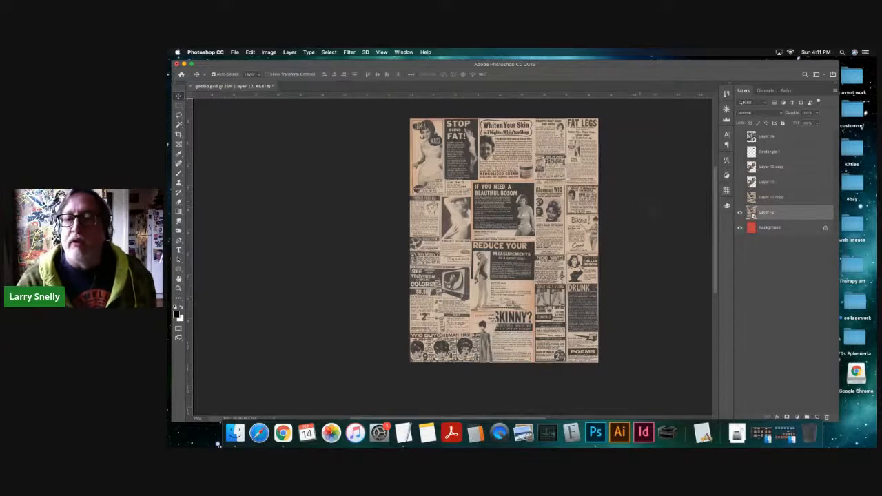
click(741, 214)
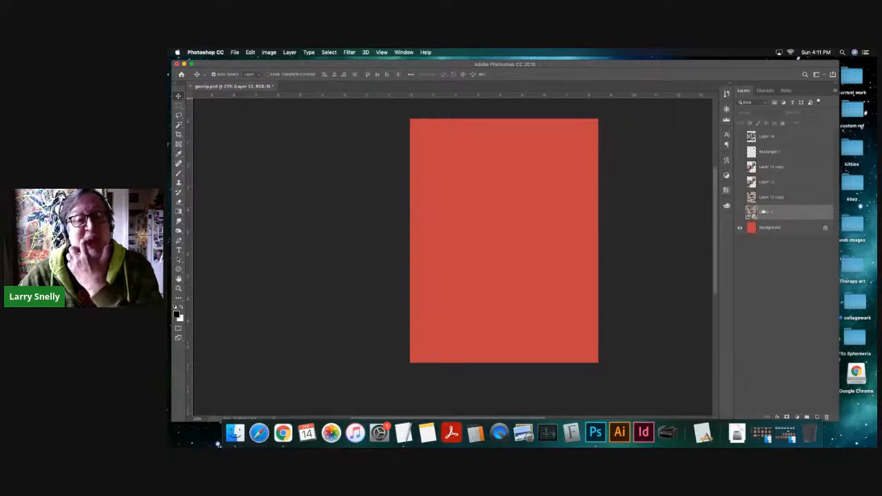
click(772, 198)
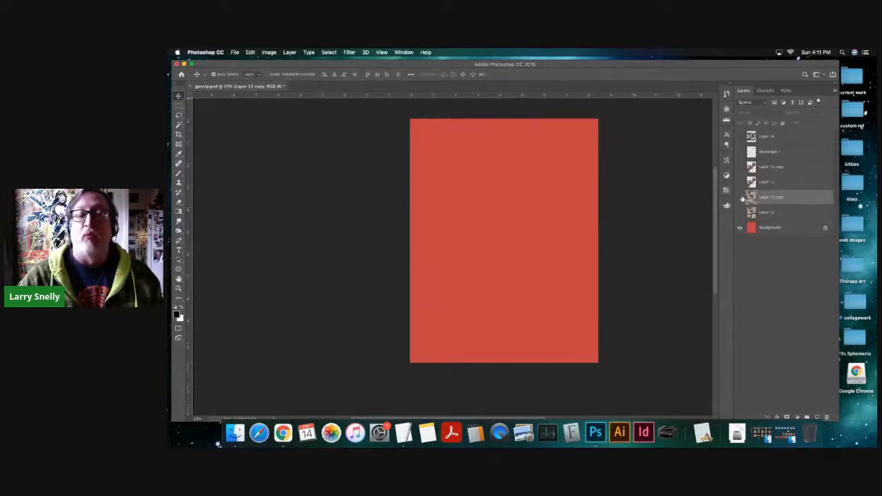
click(740, 197)
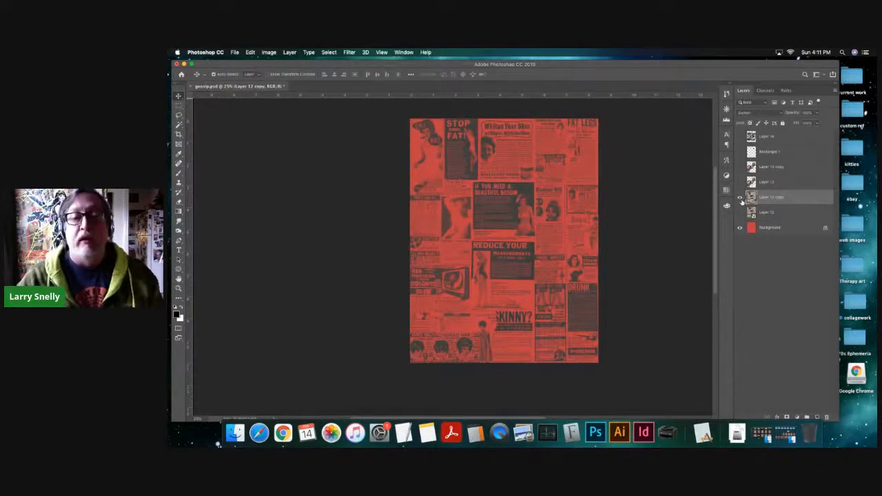
- Try the Soft Light blend mode on Layer 12 copy and compare the page with the layer hidden and shown
scroll(528, 233, up, 2)
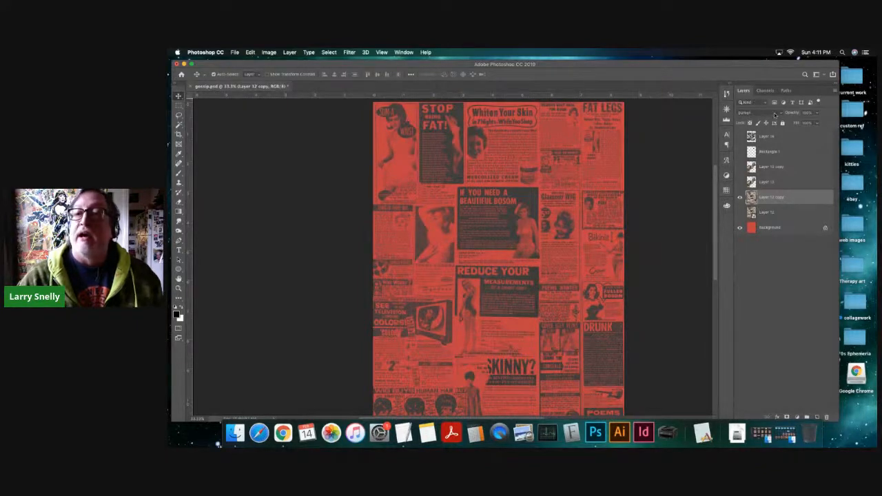
click(775, 113)
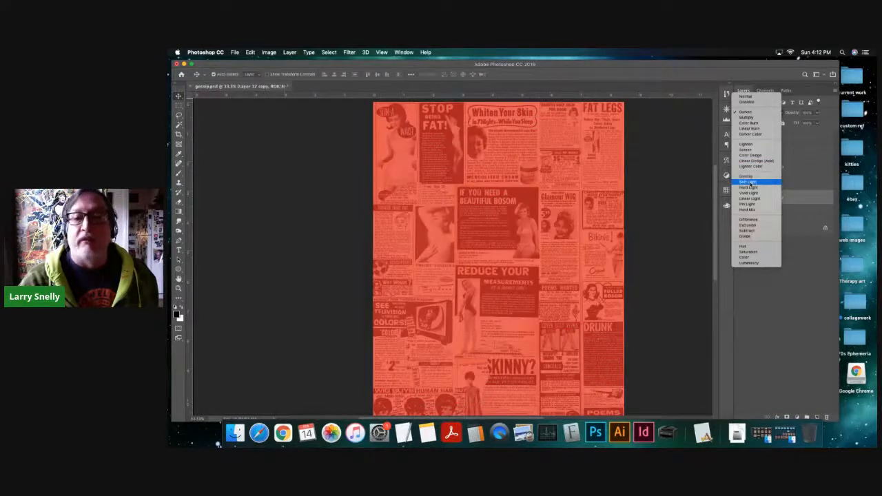
click(751, 183)
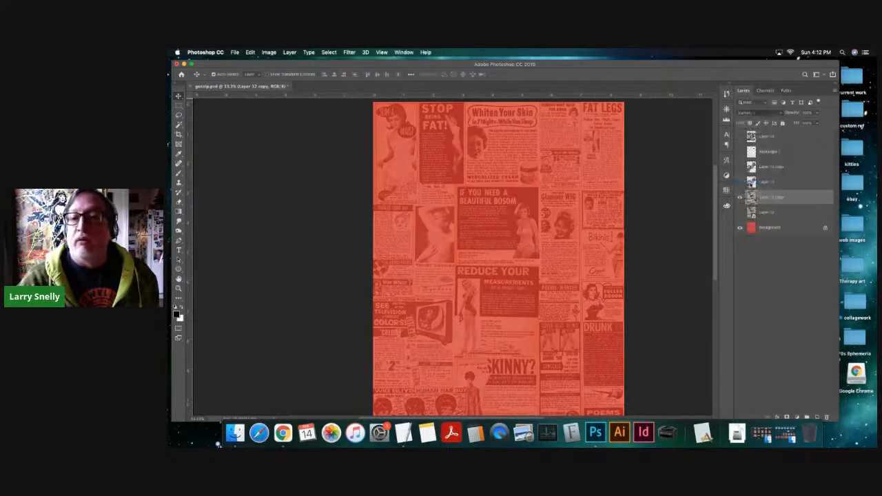
click(818, 122)
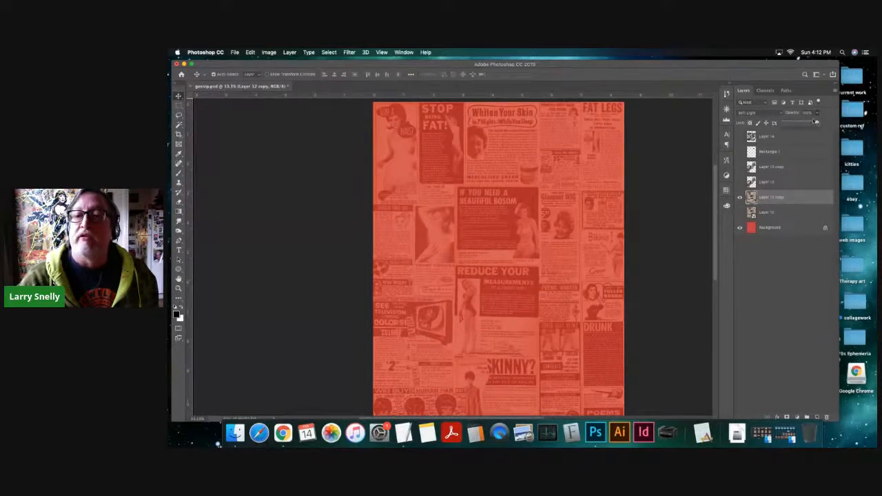
mouse_move(817, 124)
mouse_down()
mouse_move(794, 125)
mouse_move(826, 127)
mouse_up()
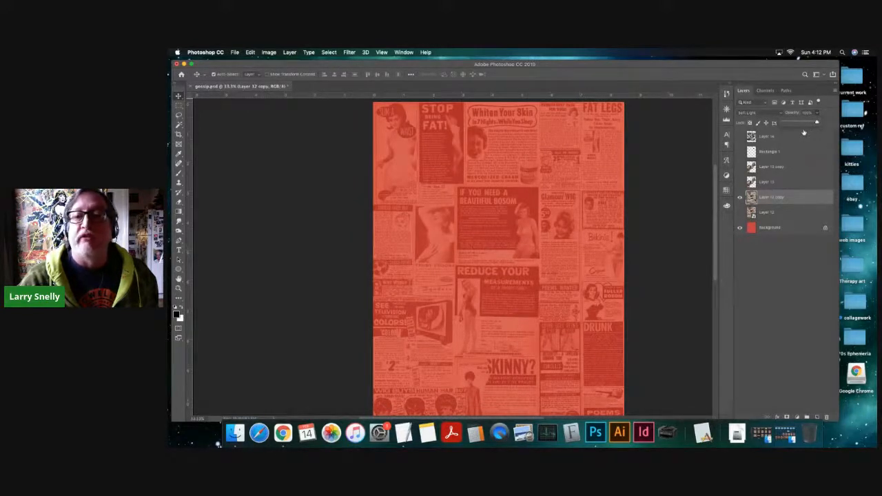
click(740, 199)
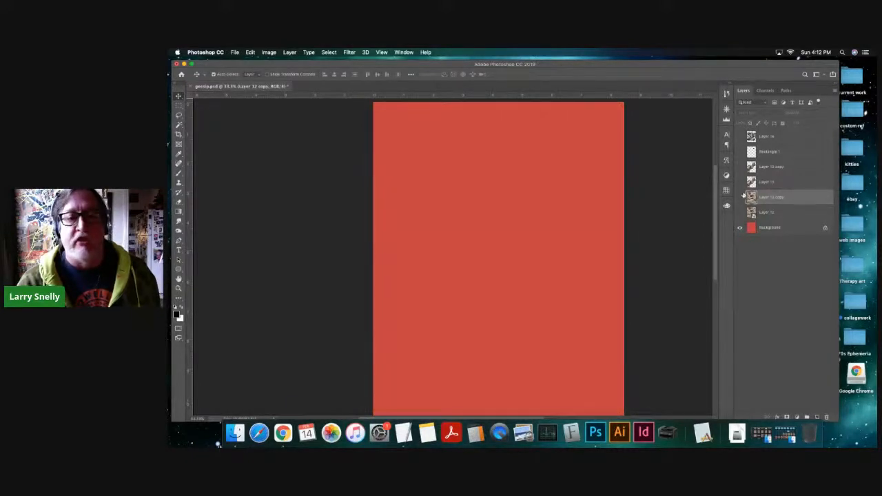
click(740, 197)
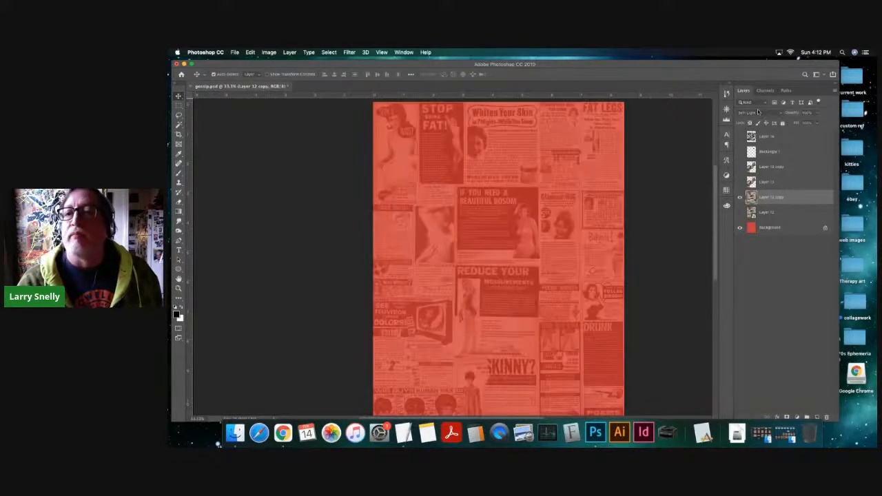
- Set the blend mode of Layer 12 copy to Darken
click(758, 111)
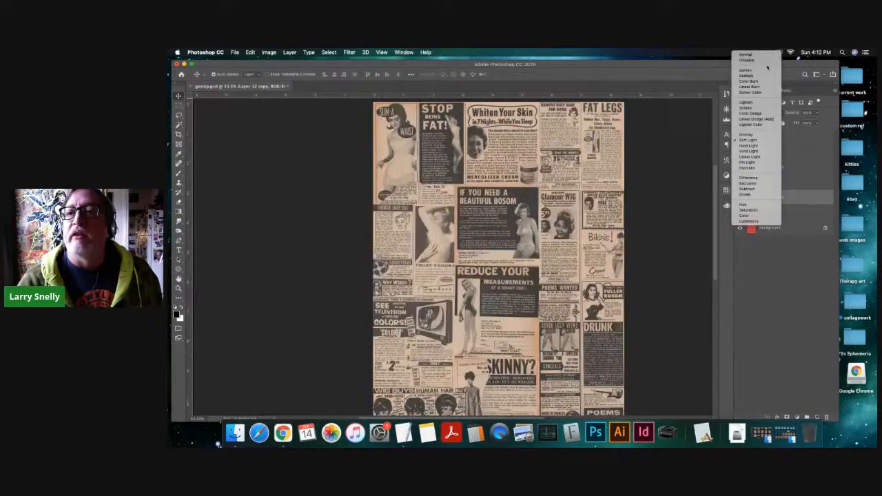
click(754, 75)
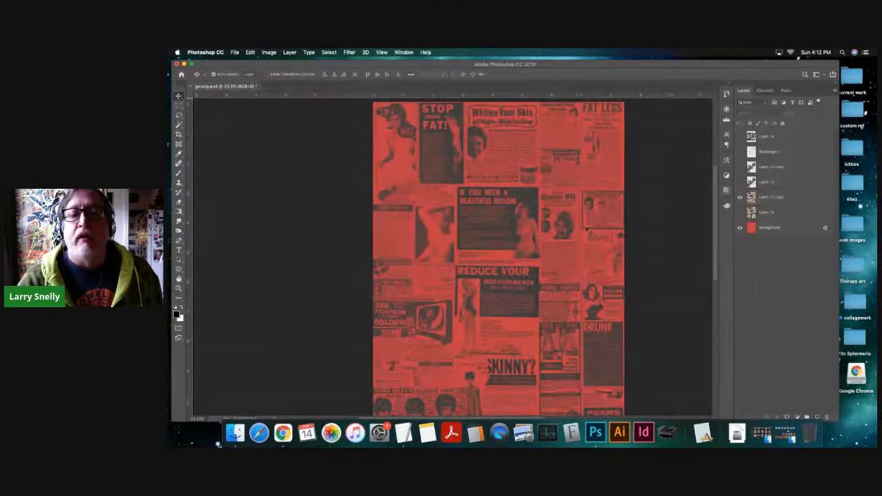
- Examine the blended ad texture on the red background up close, including the small print and the Bikinis ad
drag(498, 196, 671, 244)
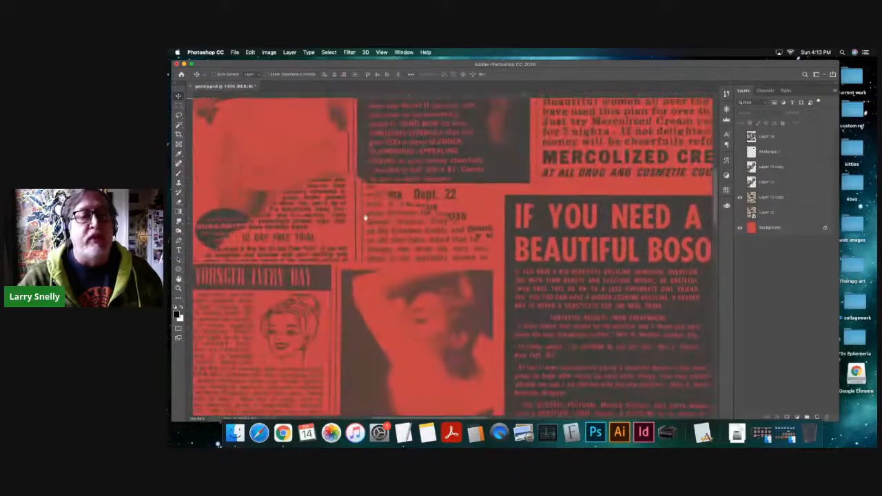
drag(365, 218, 501, 216)
drag(407, 288, 397, 169)
drag(386, 308, 342, 239)
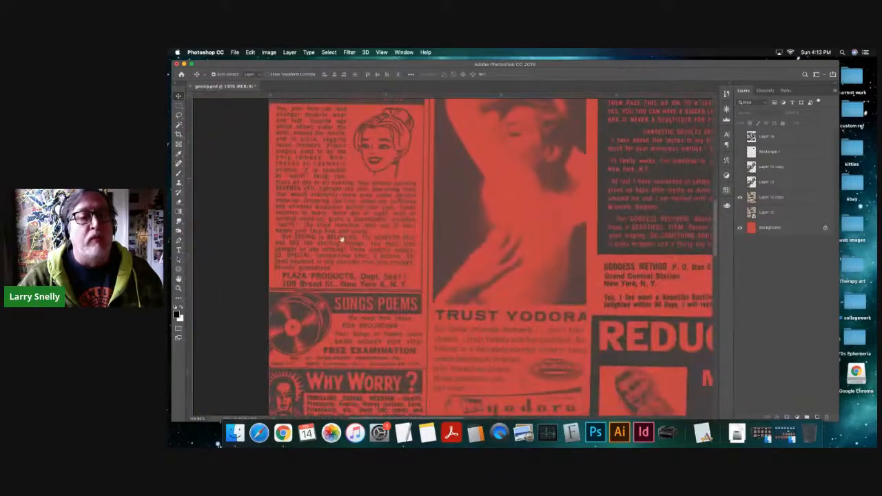
alt+click(350, 241)
alt+click(452, 261)
drag(367, 292, 359, 264)
drag(429, 301, 376, 275)
mouse_move(488, 308)
mouse_down()
mouse_move(531, 308)
mouse_move(503, 306)
mouse_up()
drag(570, 297, 601, 294)
drag(515, 200, 441, 280)
drag(421, 190, 468, 295)
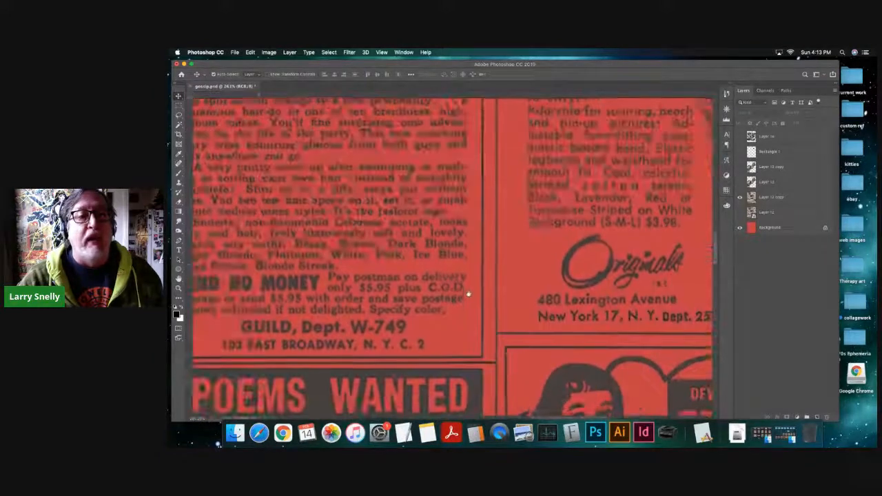
alt+super+click(529, 223)
alt+super+click(532, 224)
drag(554, 196, 470, 229)
scroll(492, 209, down, 5)
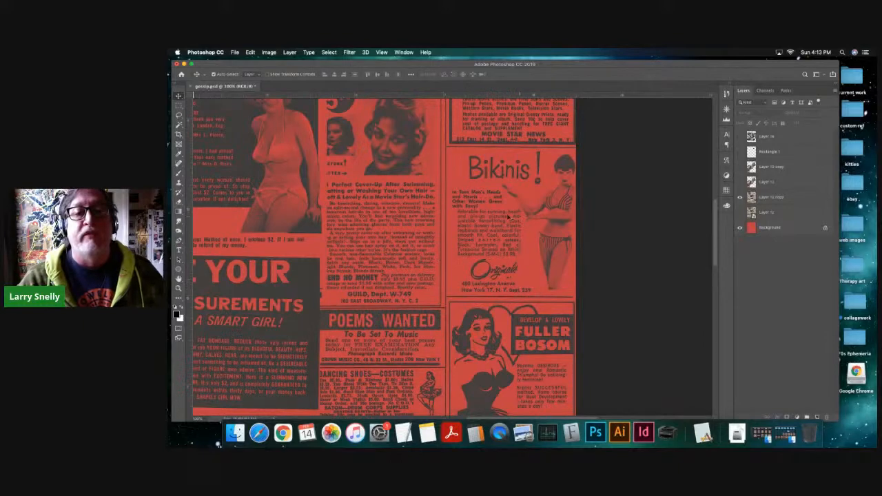
scroll(514, 210, up, 3)
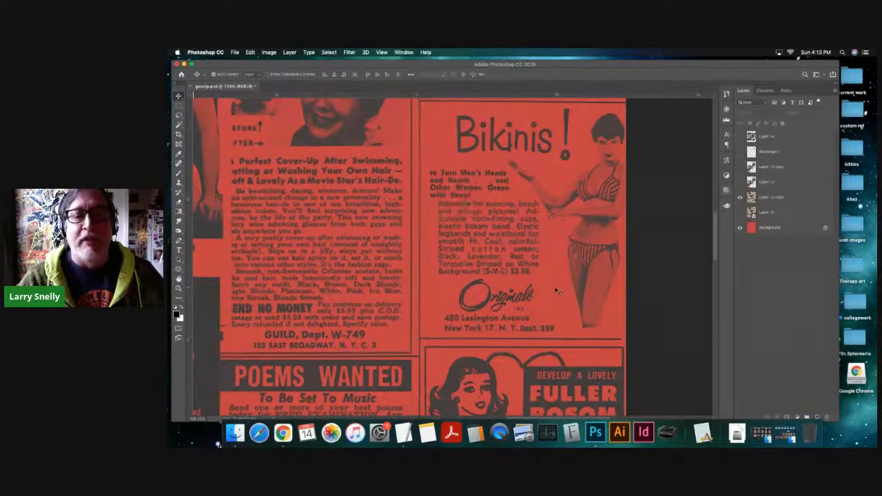
scroll(424, 237, down, 3)
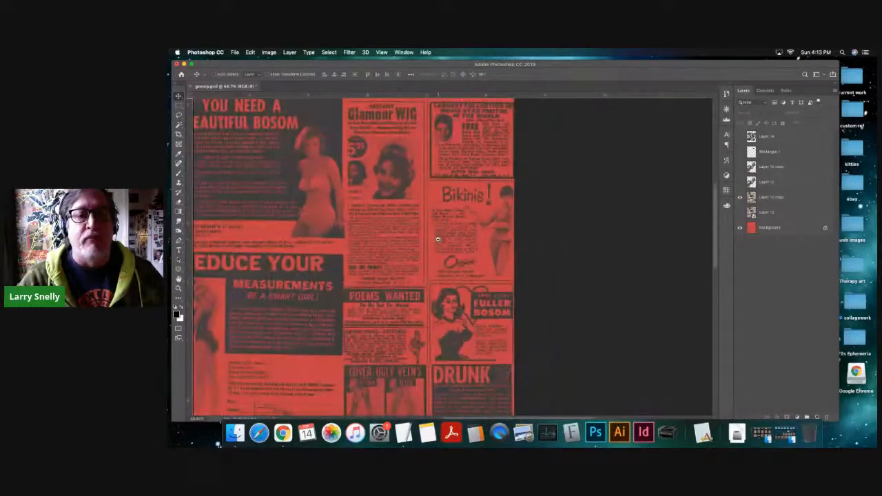
scroll(479, 233, down, 1)
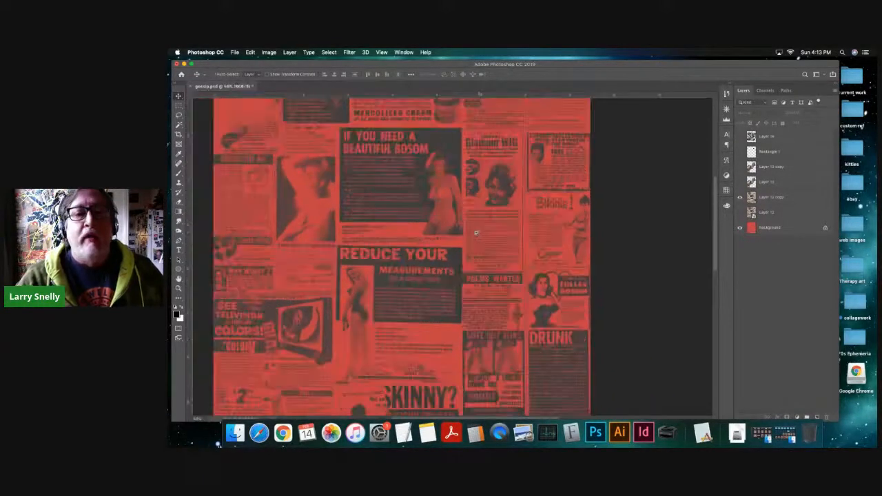
scroll(461, 232, down, 1)
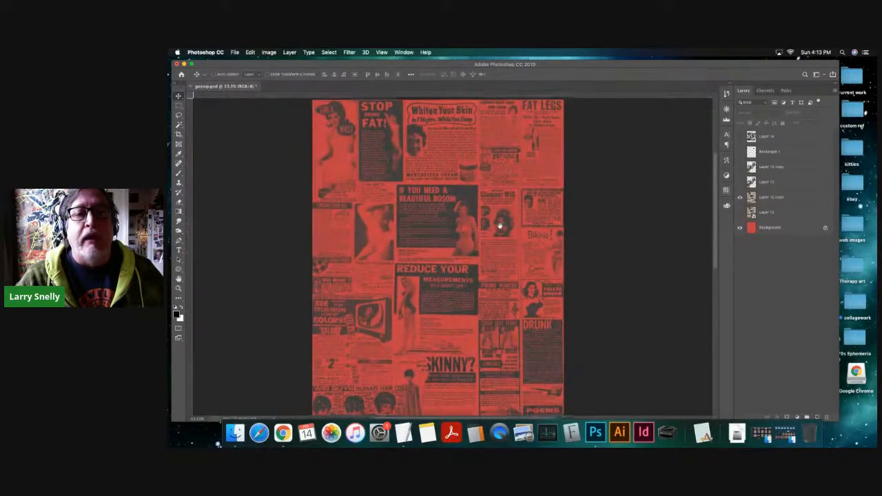
drag(489, 238, 491, 230)
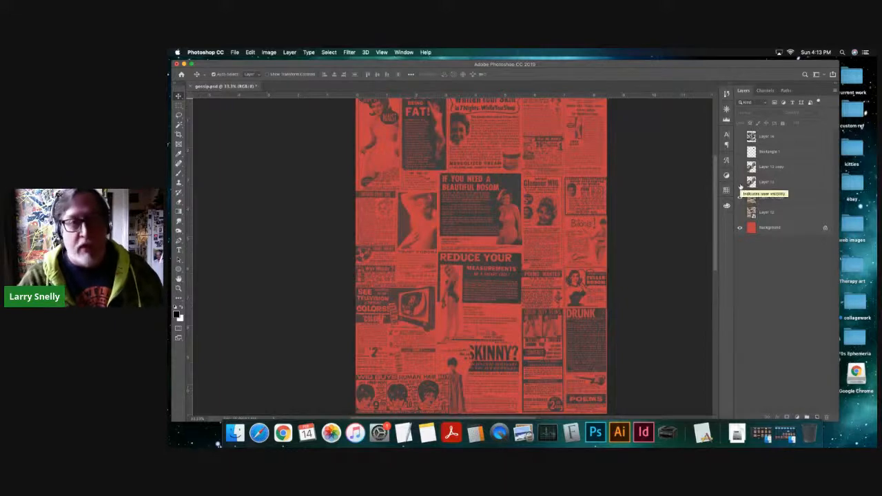
- Browse the Feb 10 folder for a scan to open and preview Scan 20.jpeg and Scan 10.jpeg
key(super+s)
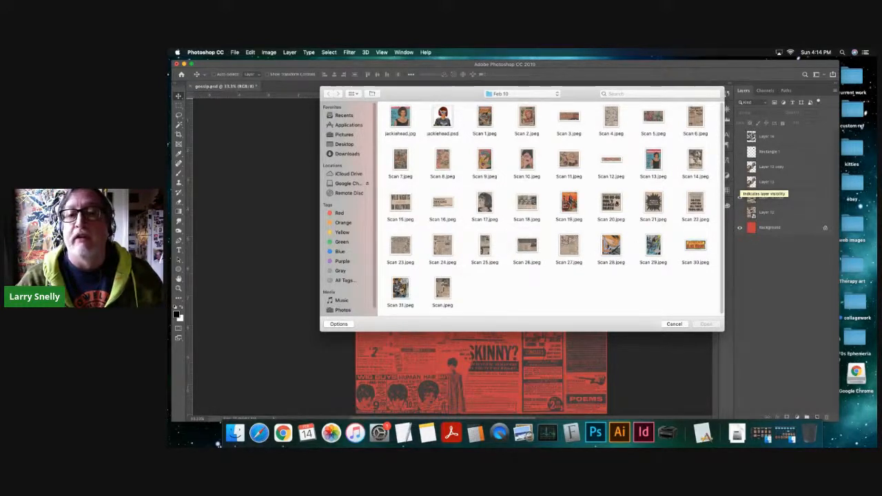
click(612, 205)
key(space)
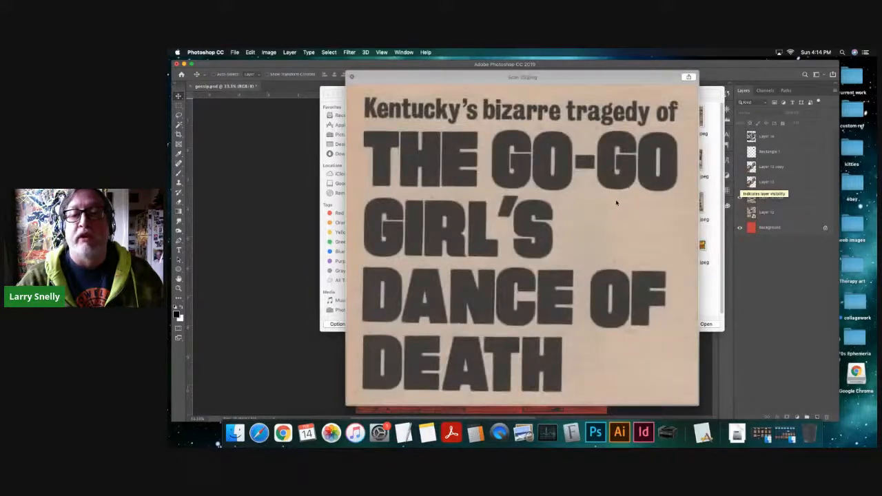
key(space)
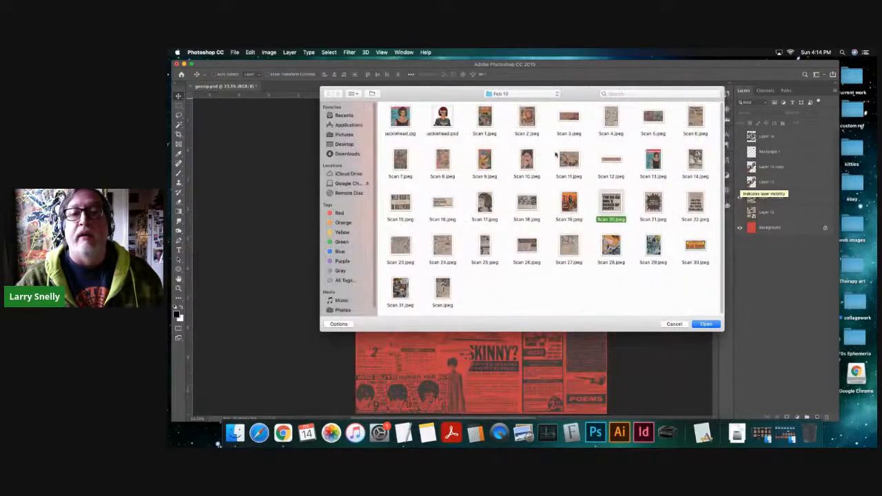
click(526, 162)
key(space)
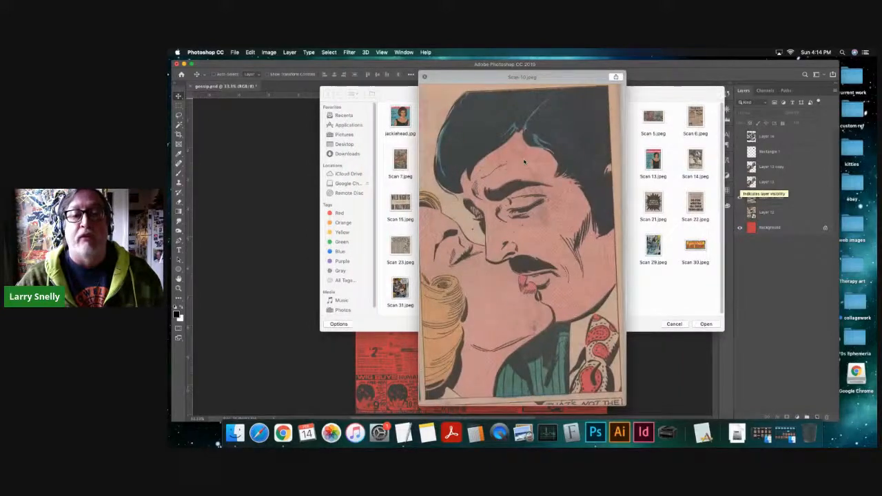
key(space)
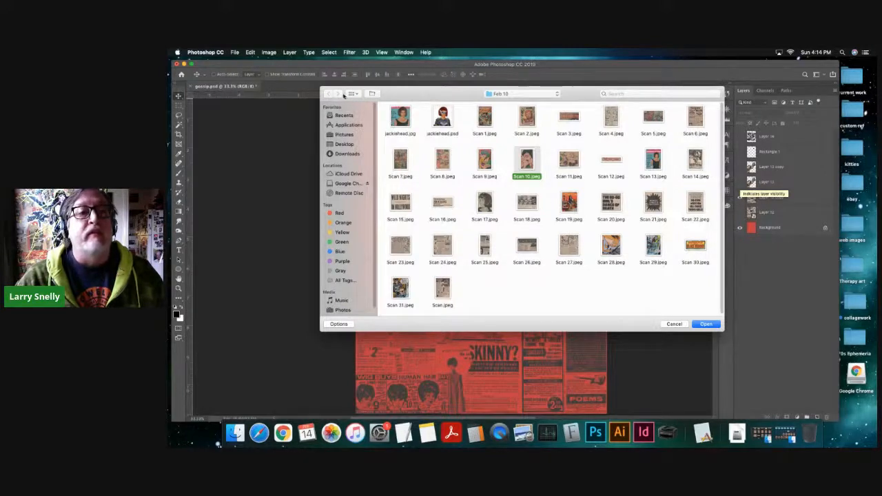
- Open Scan 33.jpeg from the oct21 folder inside collagework
click(499, 96)
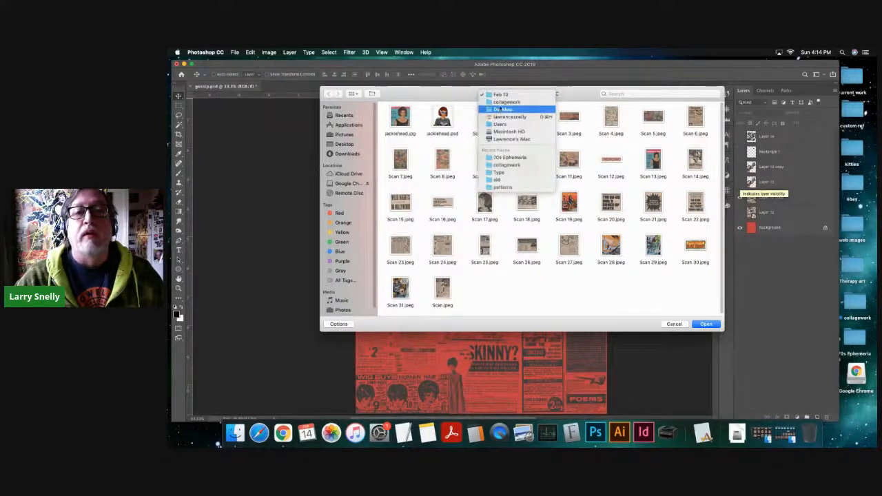
click(506, 102)
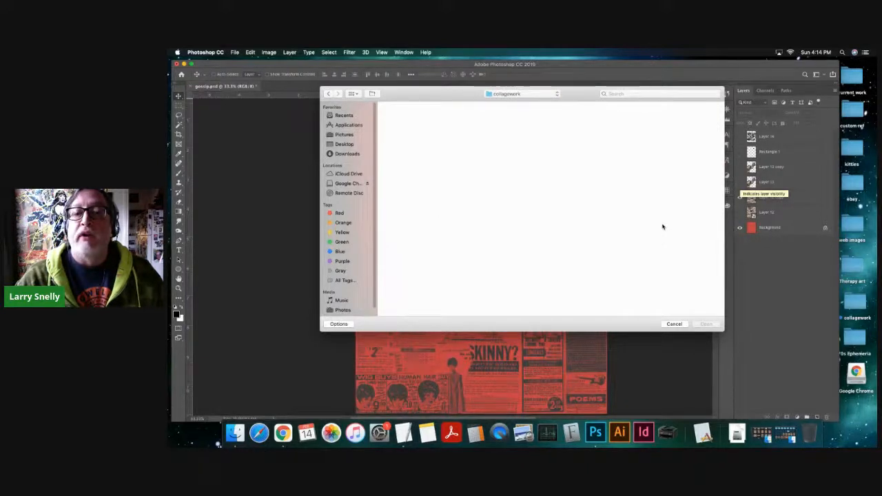
click(612, 202)
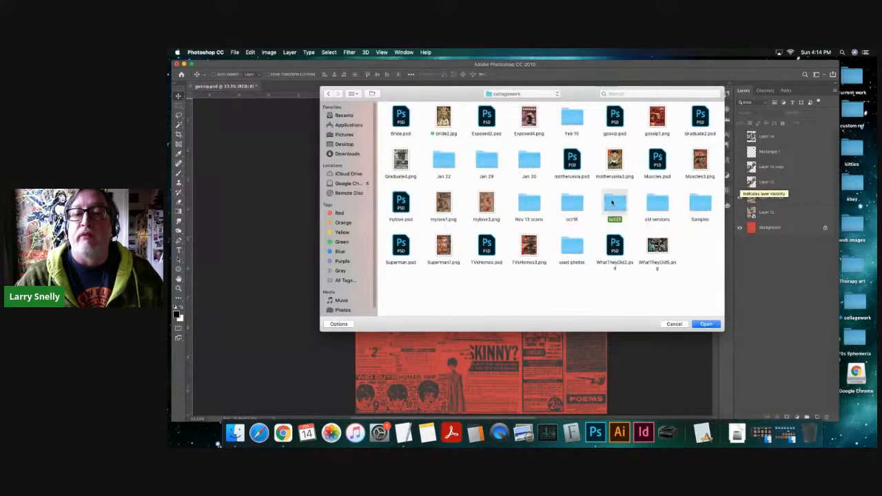
double_click(612, 201)
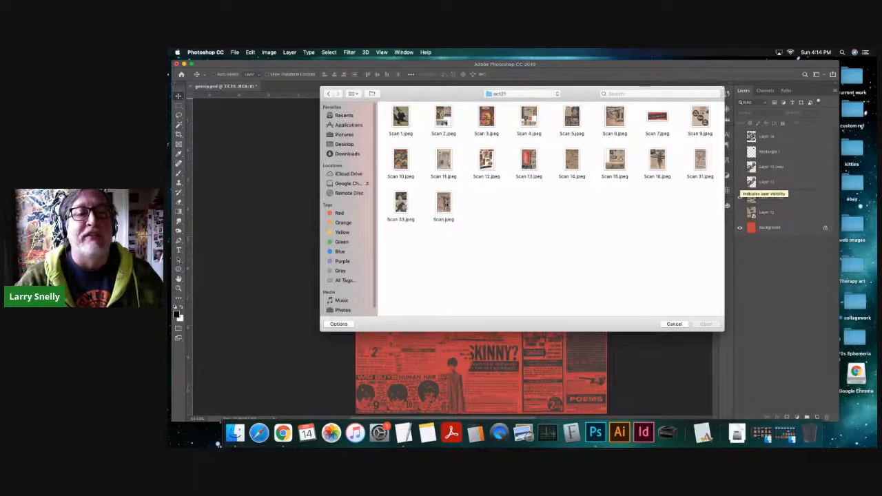
click(400, 202)
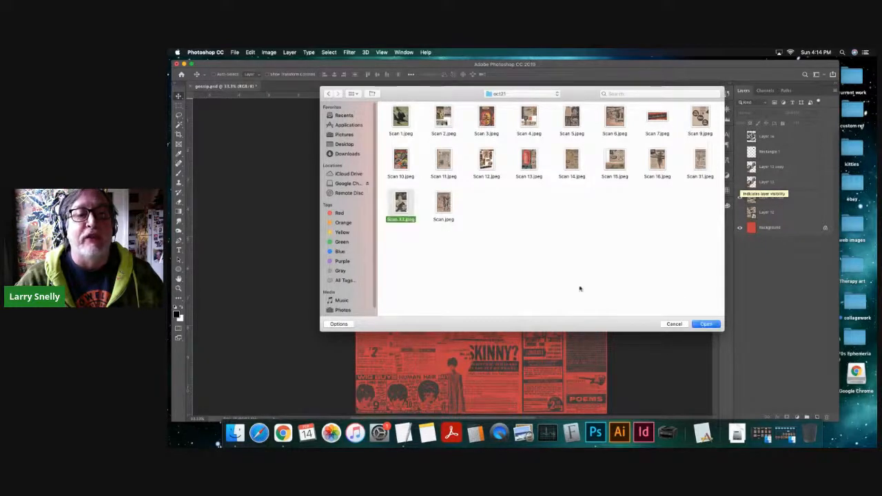
click(706, 324)
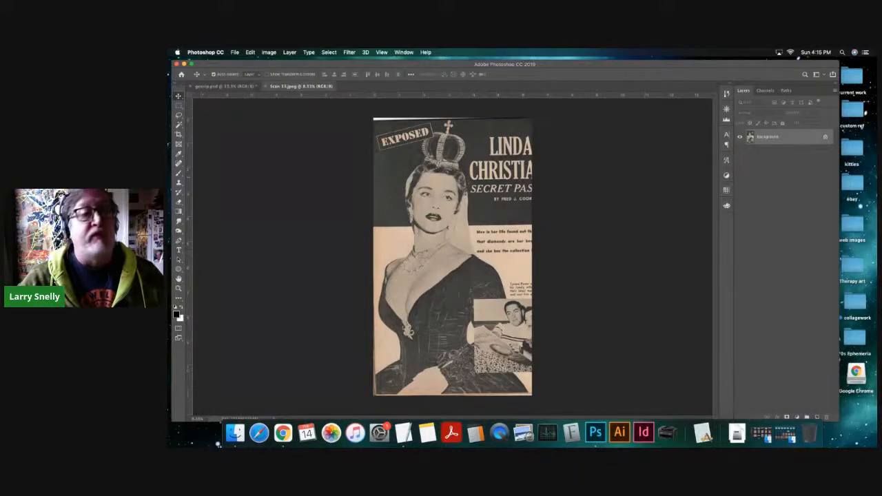
- Cut out the crowned woman in the scan with Quick Selection, close the scan and paste her into gossip.psd
click(181, 126)
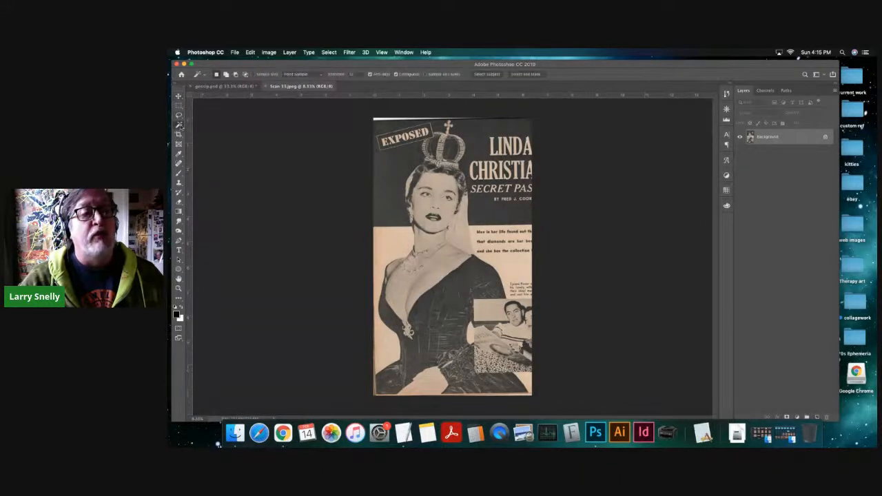
click(215, 124)
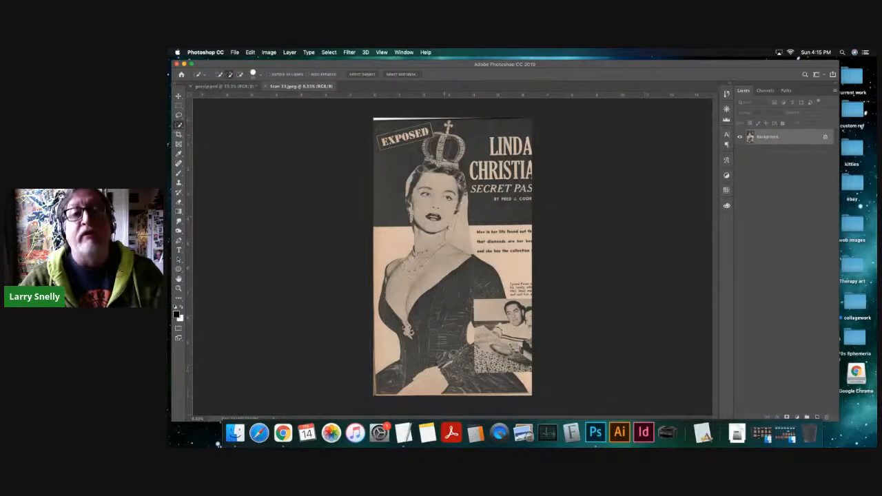
mouse_move(436, 177)
mouse_down()
mouse_move(419, 186)
mouse_move(430, 223)
mouse_move(450, 194)
mouse_move(463, 262)
mouse_move(429, 271)
mouse_move(420, 298)
mouse_up()
drag(414, 334, 392, 307)
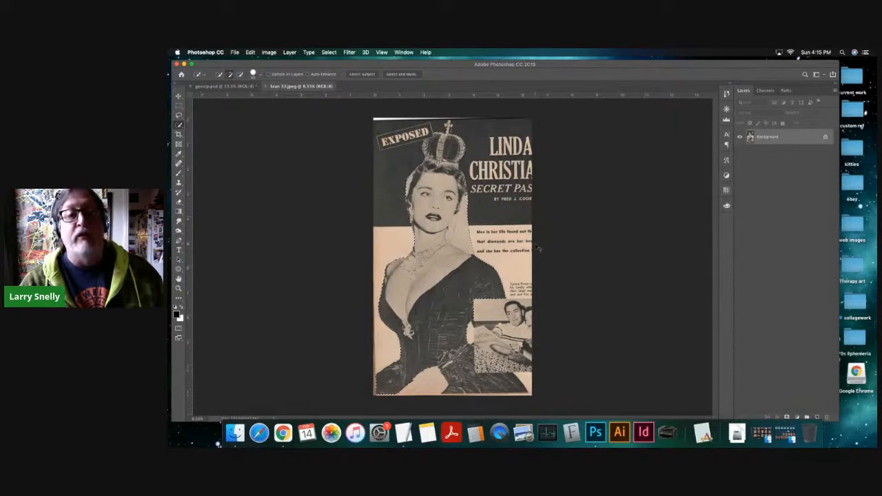
key(super+w)
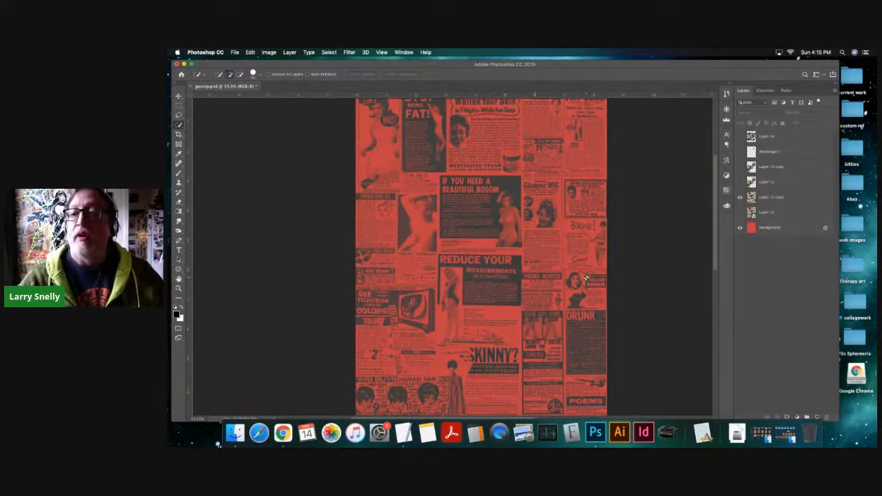
key(super+v)
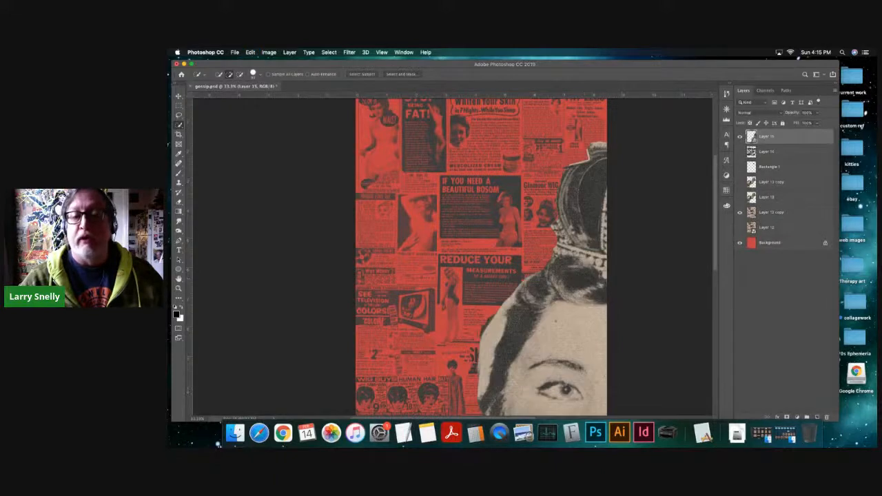
- Scale the pasted crowned woman down to about the page height and place her in the middle of the page
key(super+minus)
key(v)
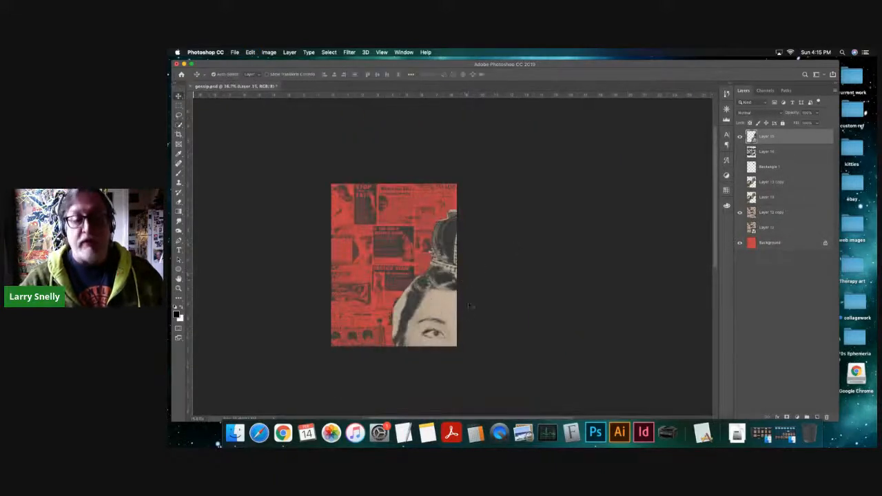
key(super+t)
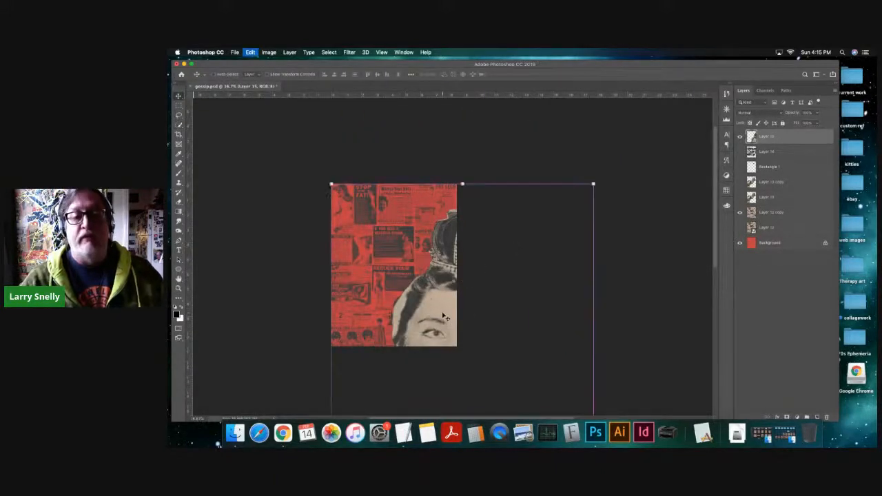
key(super+minus)
alt+super+click(474, 290)
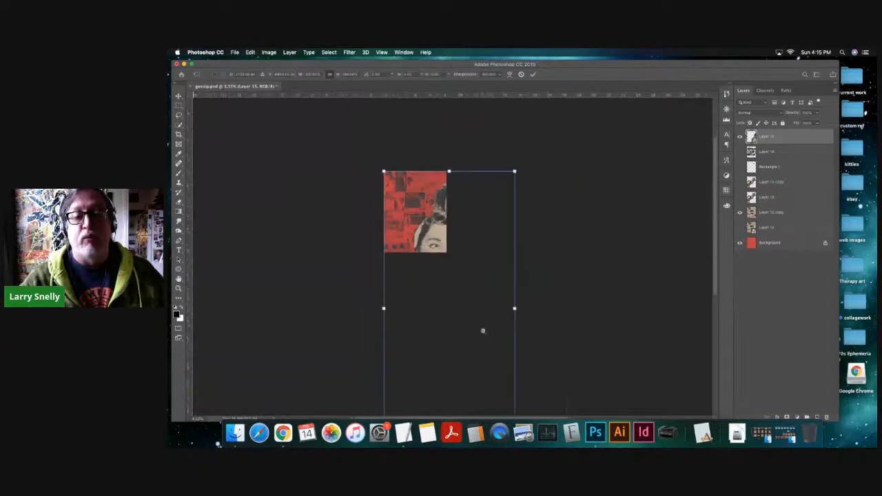
super+click(475, 293)
alt+super+click(481, 331)
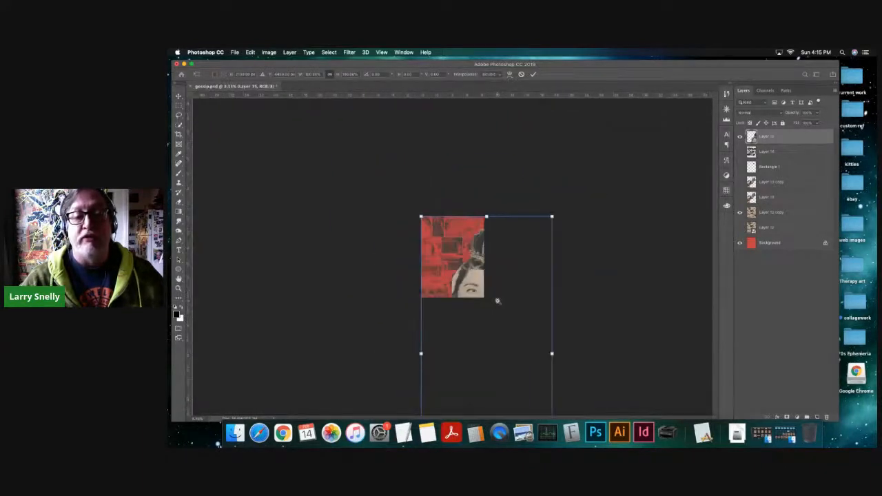
alt+super+click(498, 303)
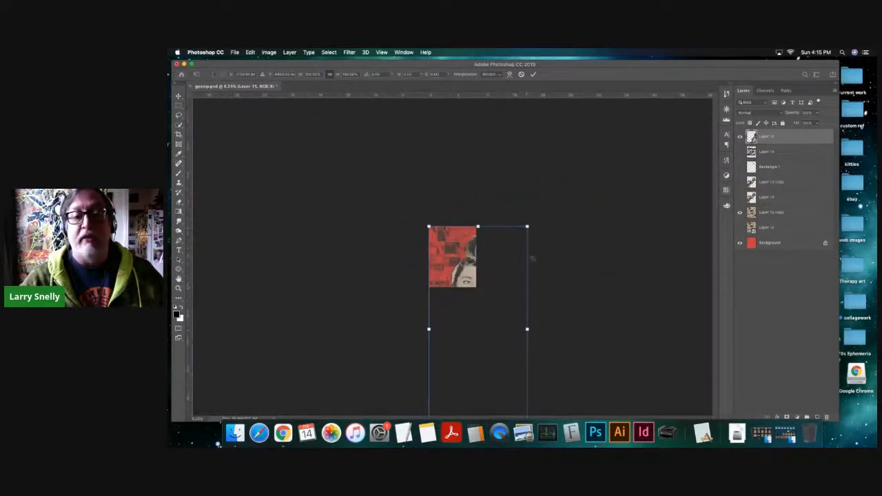
drag(527, 226, 475, 242)
key(super+z)
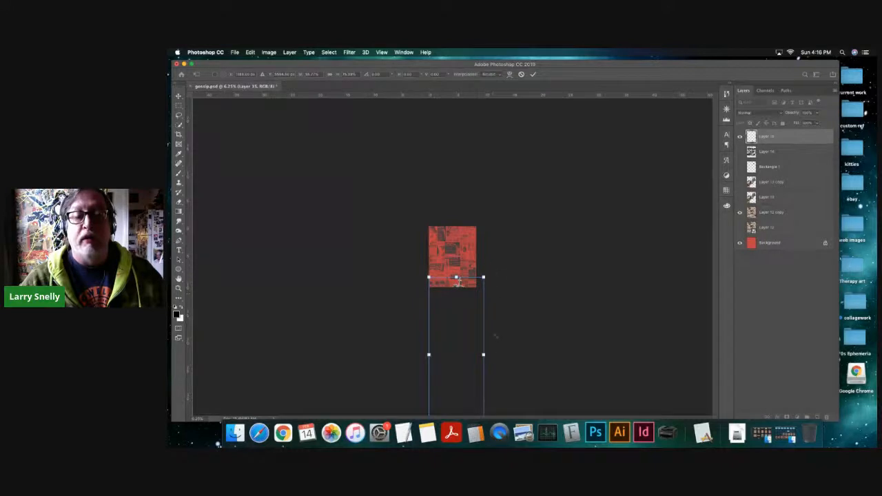
drag(482, 354, 590, 354)
drag(589, 194, 459, 224)
key(super+equal)
key(super+equal)
key(super+equal)
key(super+equal)
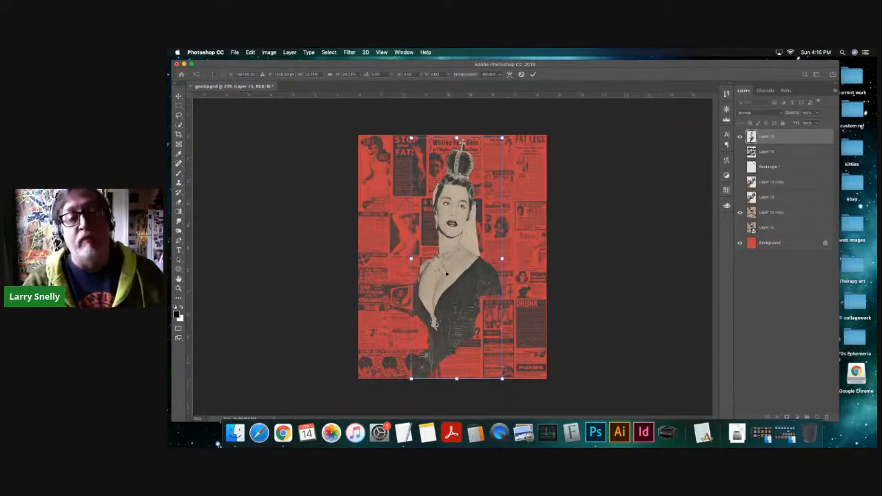
key(Return)
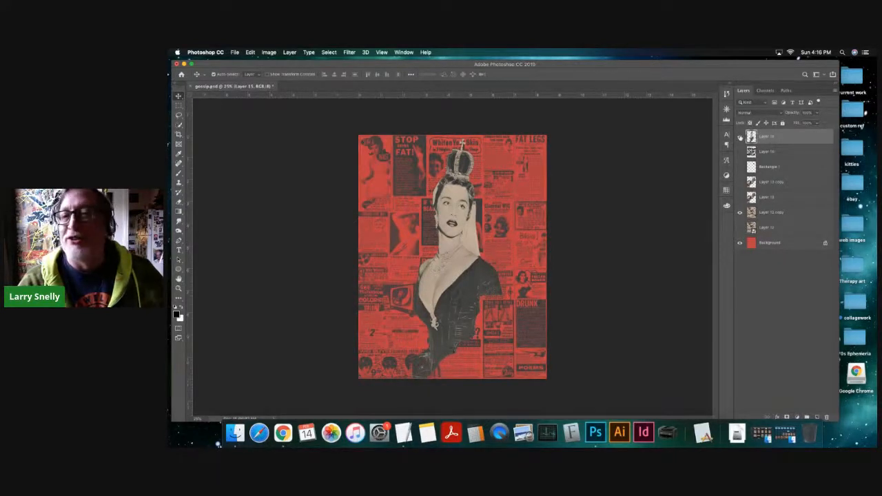
- Hide the crowned woman's layer and show Layer 13 in Normal blend mode
click(740, 137)
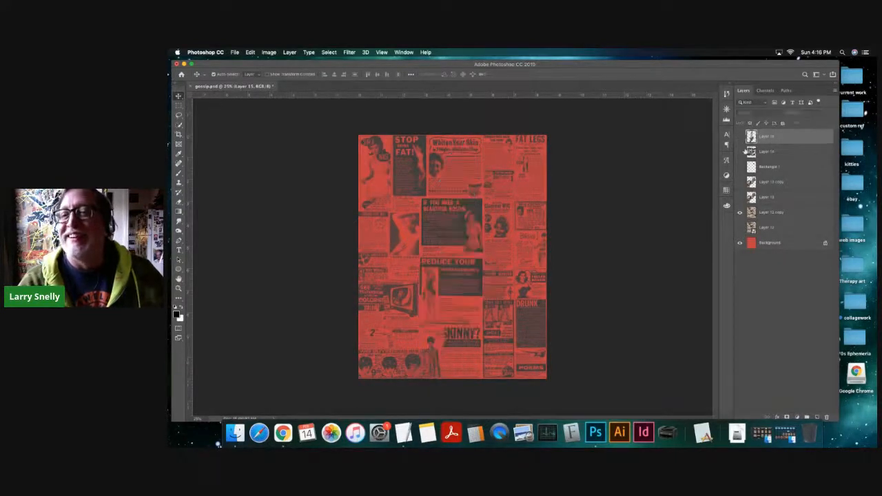
click(740, 198)
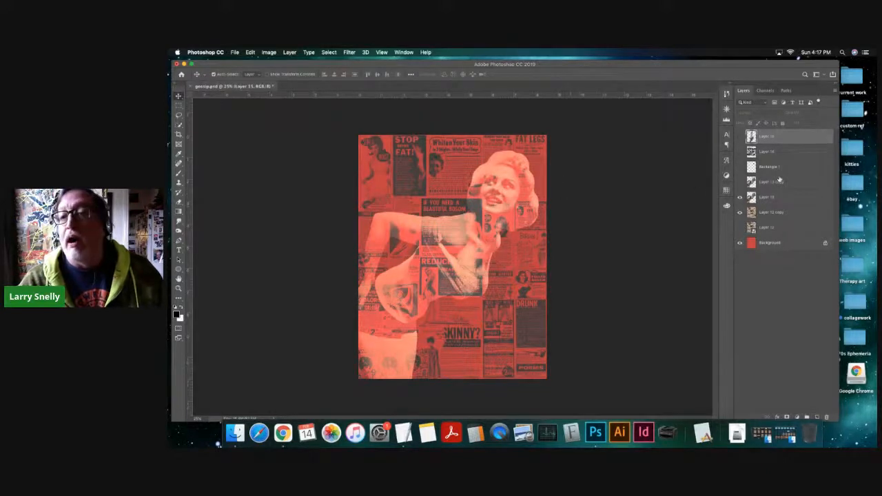
click(776, 198)
click(755, 112)
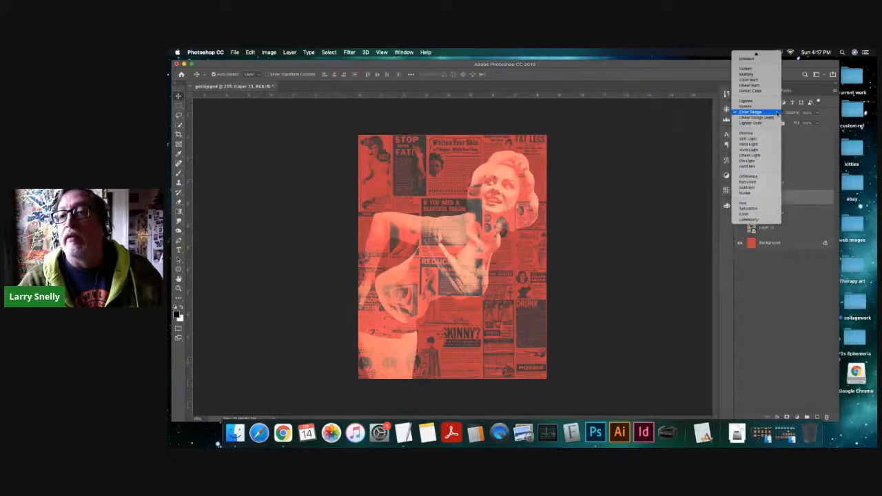
click(748, 54)
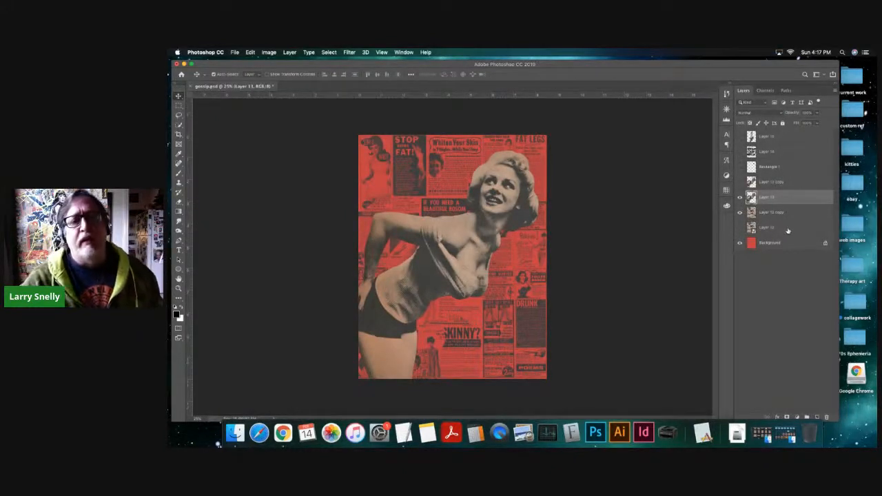
- Set the blend mode of Layer 13 to Lighten and keep that layer selected
click(780, 113)
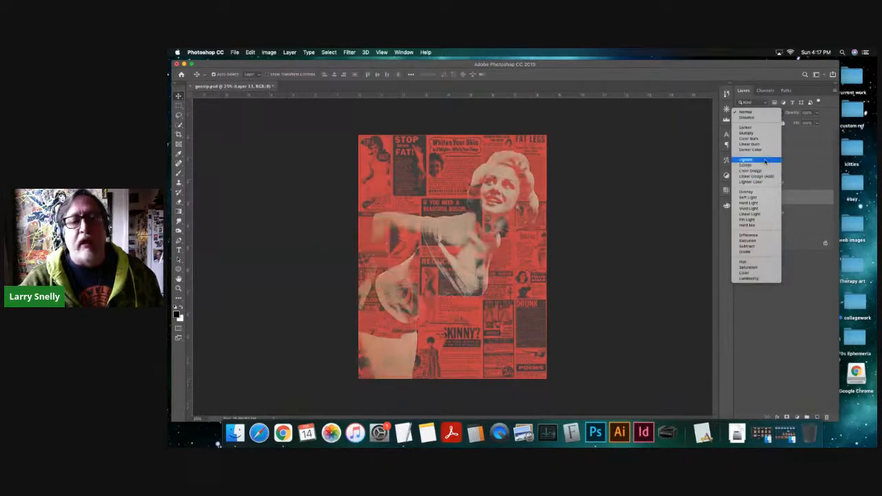
click(765, 161)
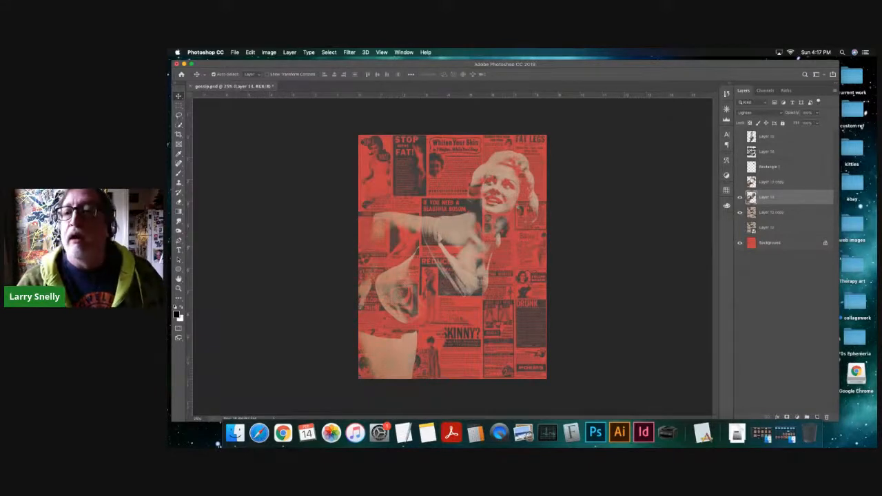
click(768, 183)
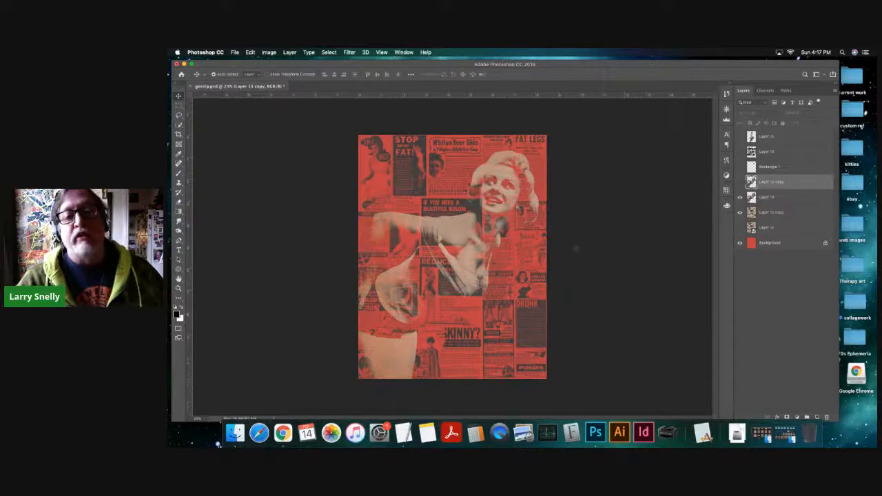
click(770, 198)
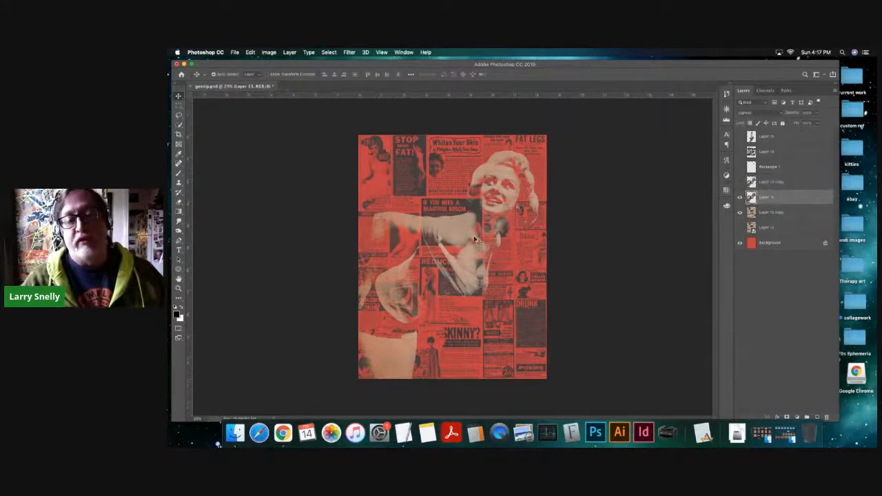
- Duplicate Layer 13, shift the duplicate slightly up and to the left of the original figure, and set its opacity to 40%
key(super+equal)
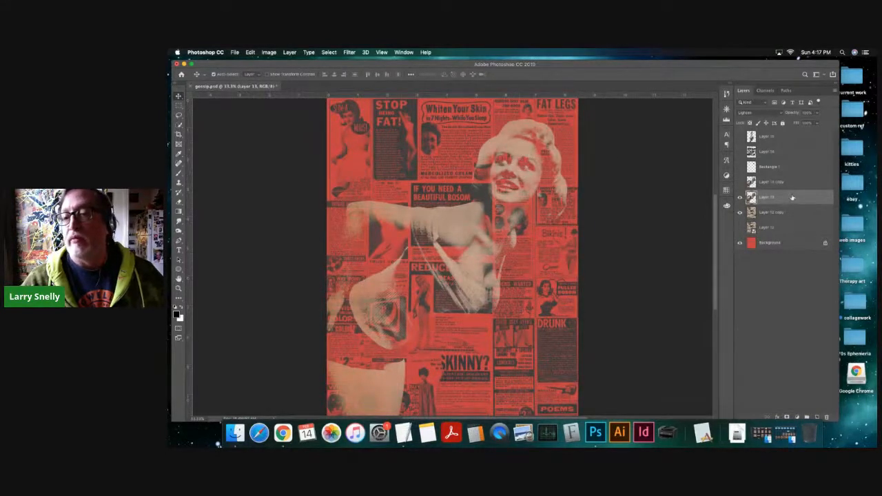
drag(792, 198, 816, 417)
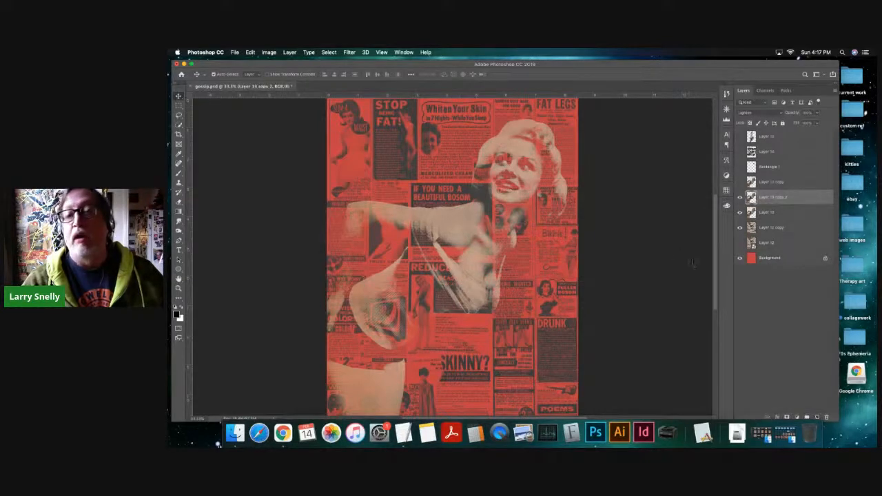
drag(528, 152, 525, 147)
click(816, 113)
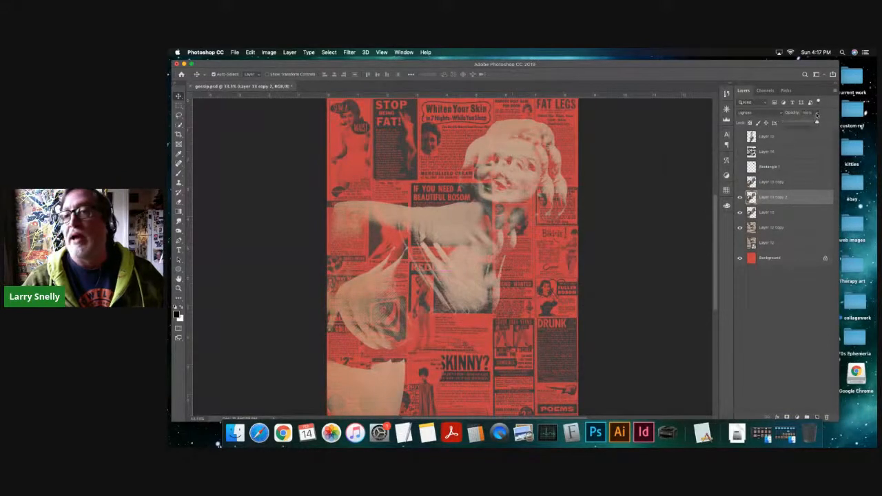
drag(818, 124, 797, 123)
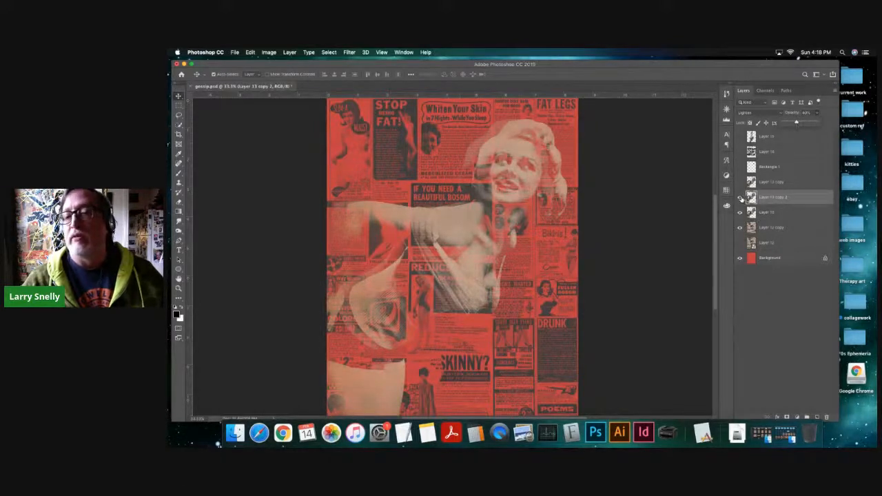
- Lock the position of the offset duplicate layer and set its blend mode to Soft Light
click(767, 123)
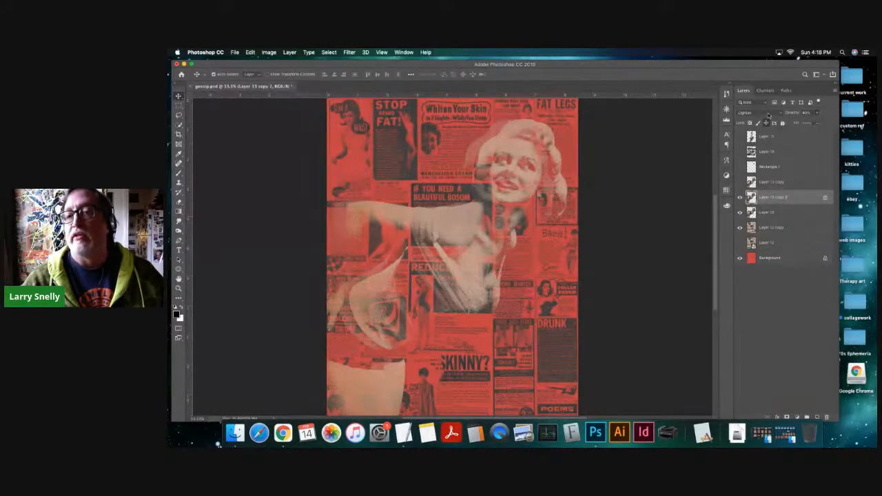
click(767, 114)
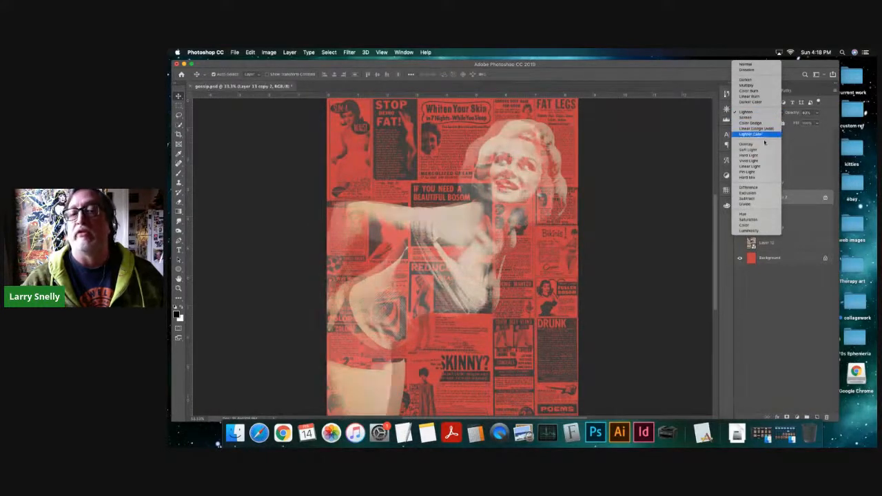
click(767, 150)
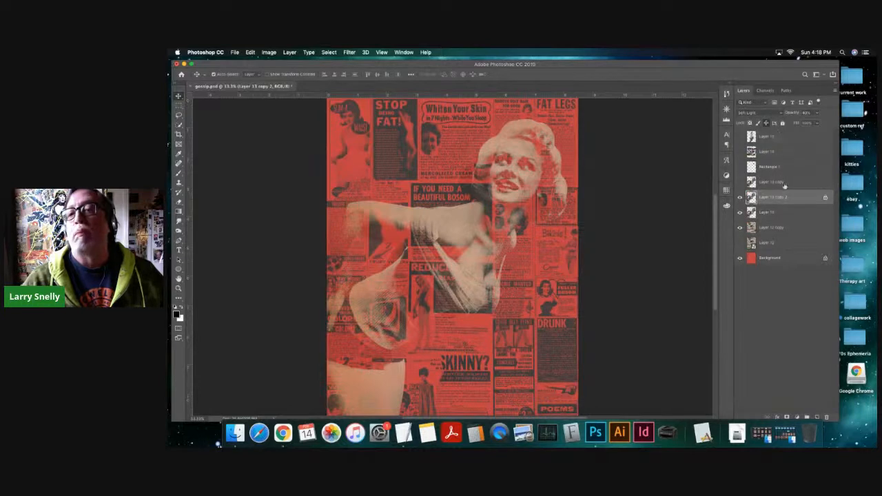
- Hide the offset duplicate, then select and show Layer 13 copy, keeping its blend mode at Hard Light
click(739, 198)
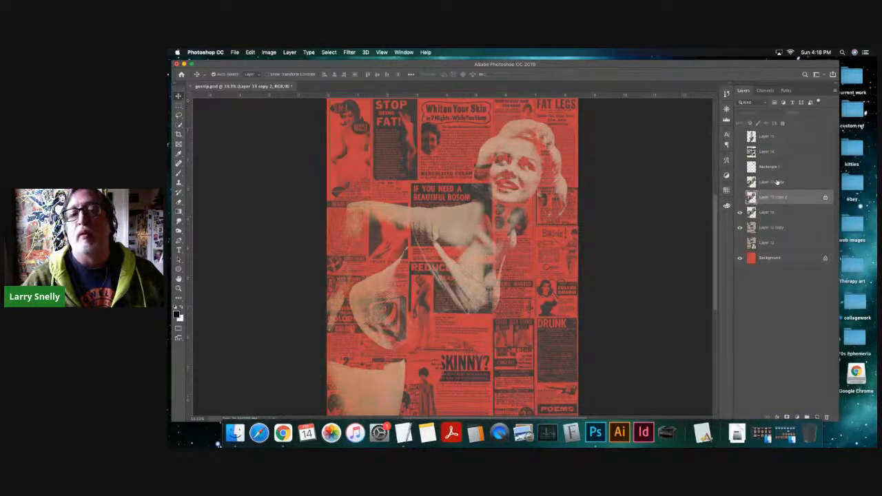
click(775, 182)
click(740, 182)
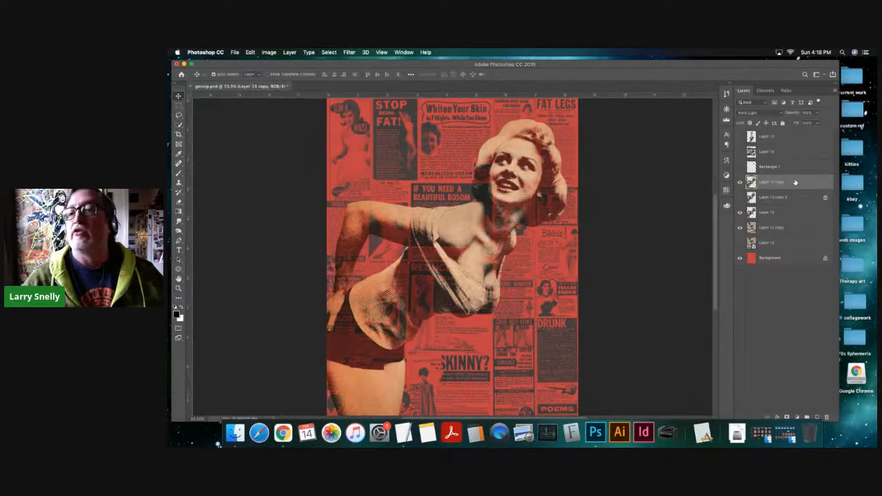
click(779, 114)
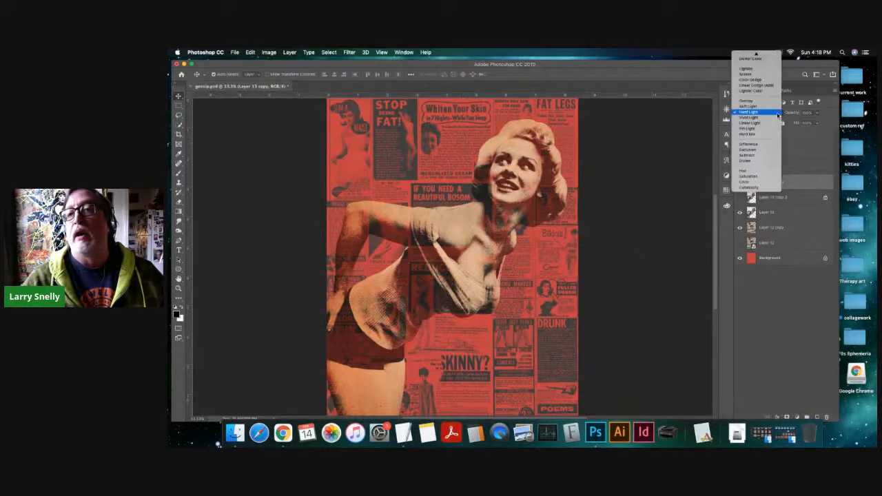
click(778, 114)
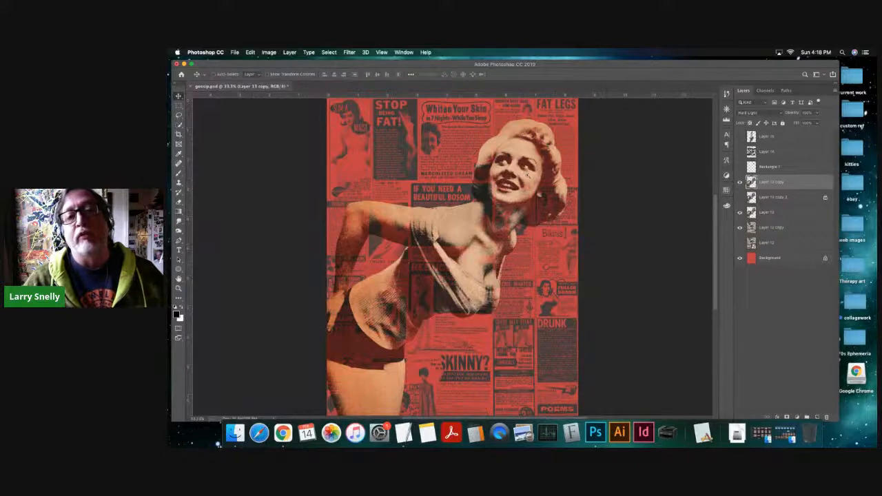
- Examine how the Hard Light figure blends with the newspaper ads, close up on the face and across the full page
scroll(528, 174, up, 2)
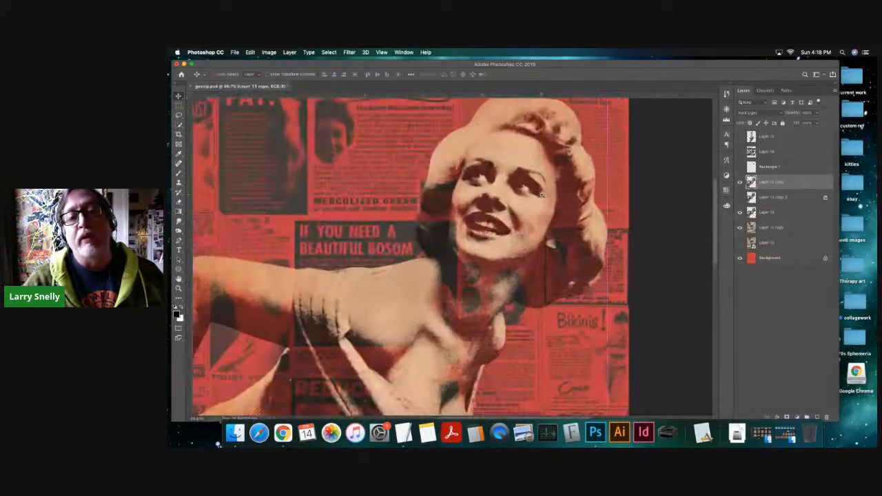
scroll(544, 199, up, 1)
scroll(557, 206, up, 1)
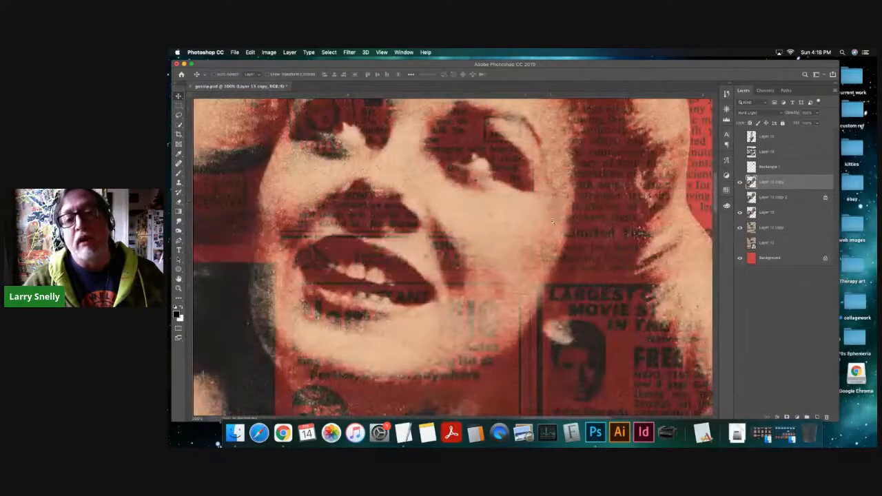
scroll(552, 222, down, 1)
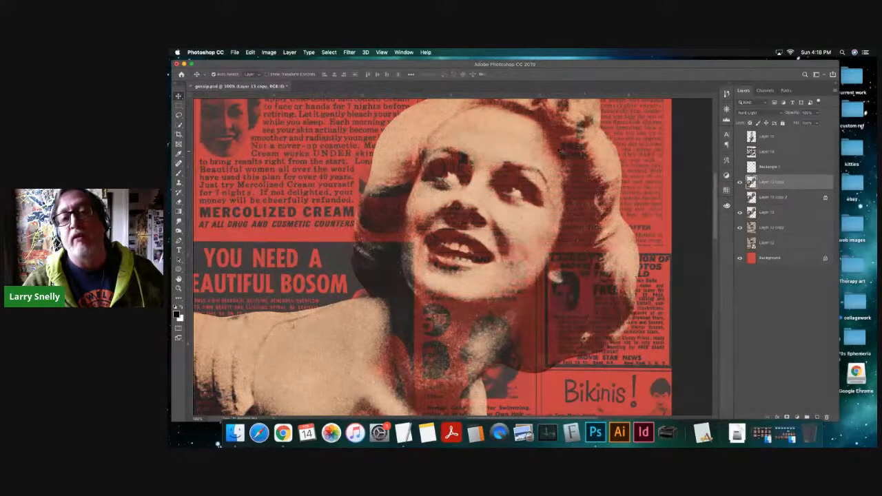
scroll(612, 197, up, 1)
scroll(610, 196, down, 3)
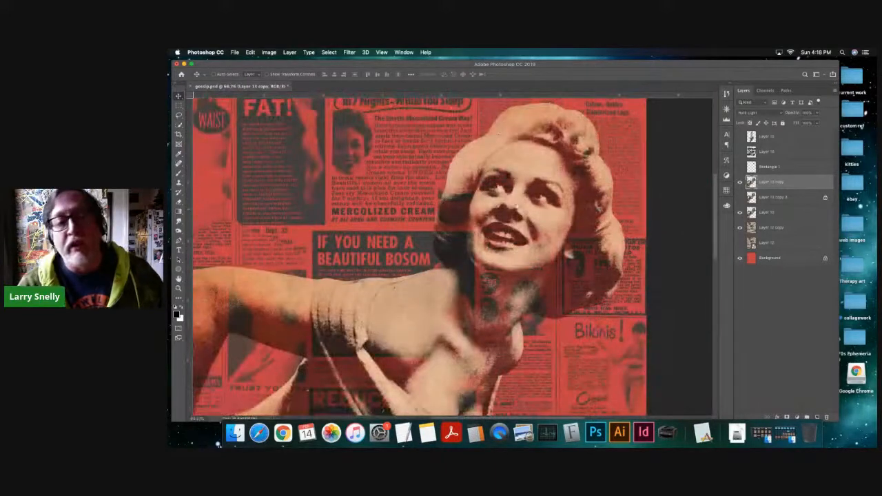
scroll(506, 205, down, 3)
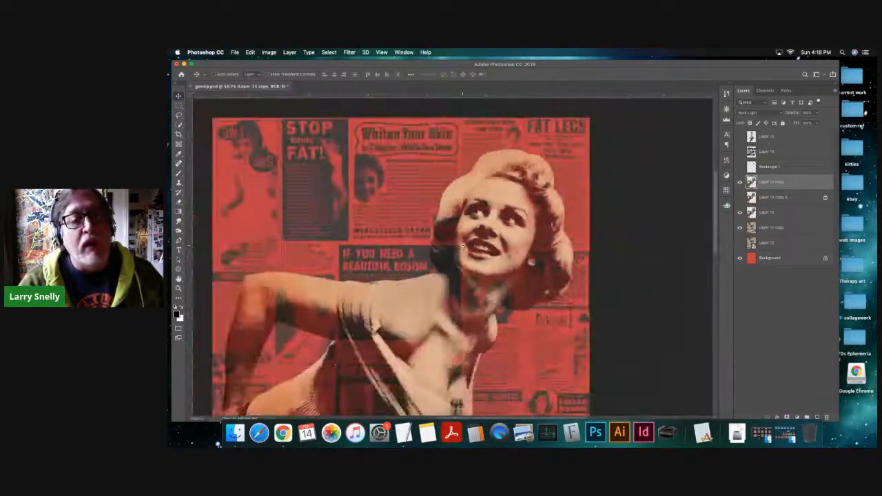
scroll(472, 214, up, 1)
scroll(564, 206, down, 2)
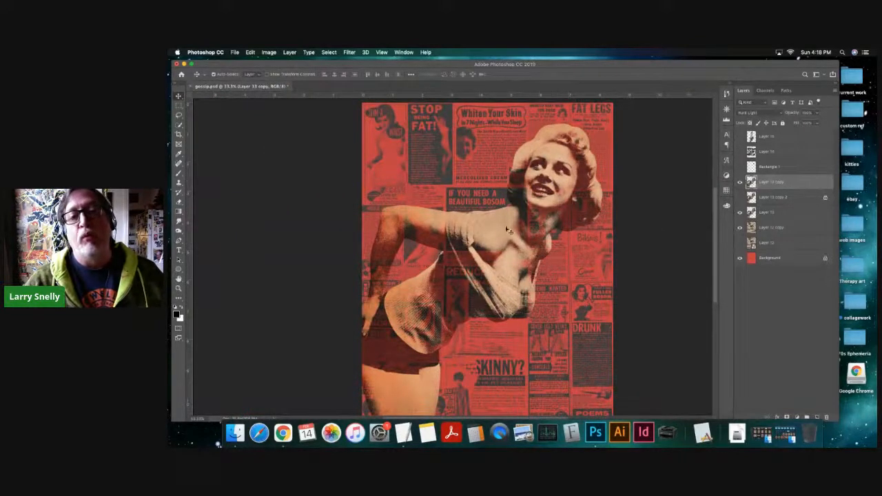
scroll(446, 214, down, 2)
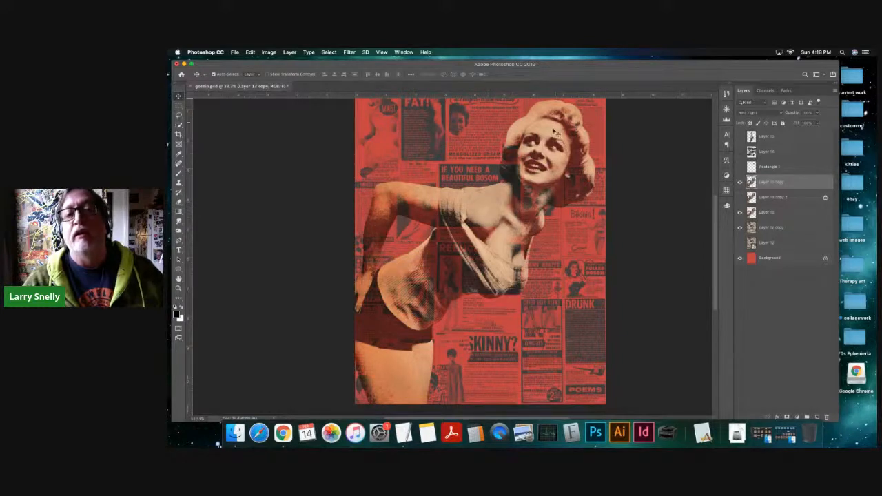
scroll(576, 176, up, 3)
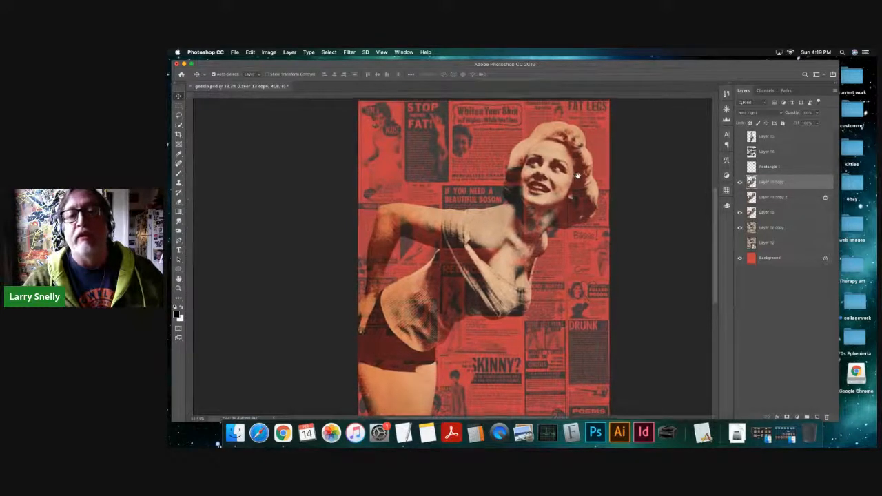
scroll(577, 175, left, 2)
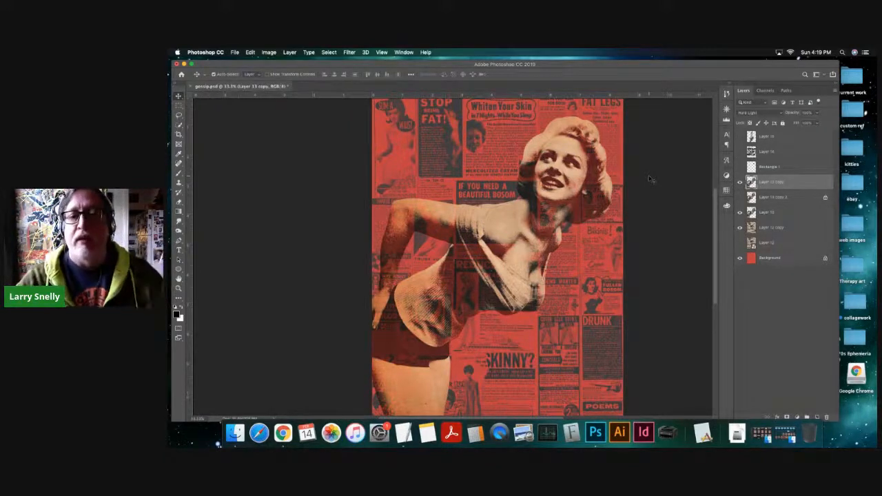
key(super+minus)
drag(561, 250, 595, 250)
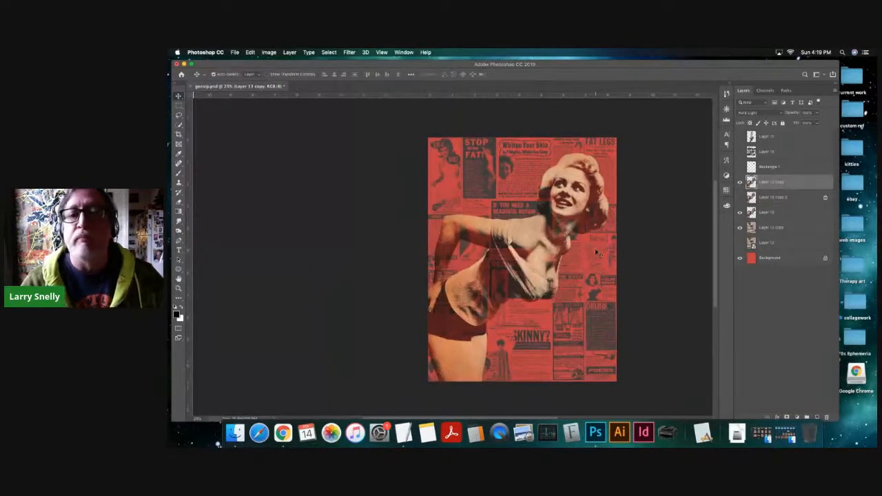
drag(592, 230, 562, 215)
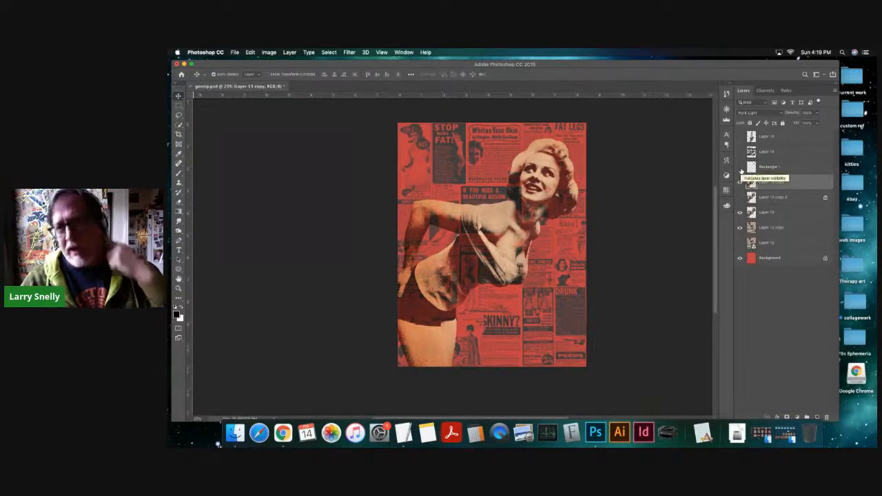
- Preview the black bar over the woman's eyes by showing the Rectangle 1 layer, and hide it again
click(740, 167)
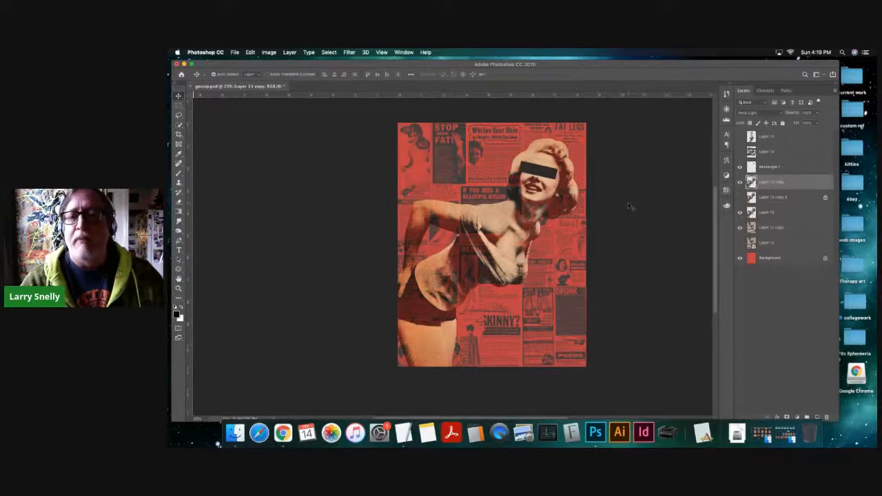
click(740, 182)
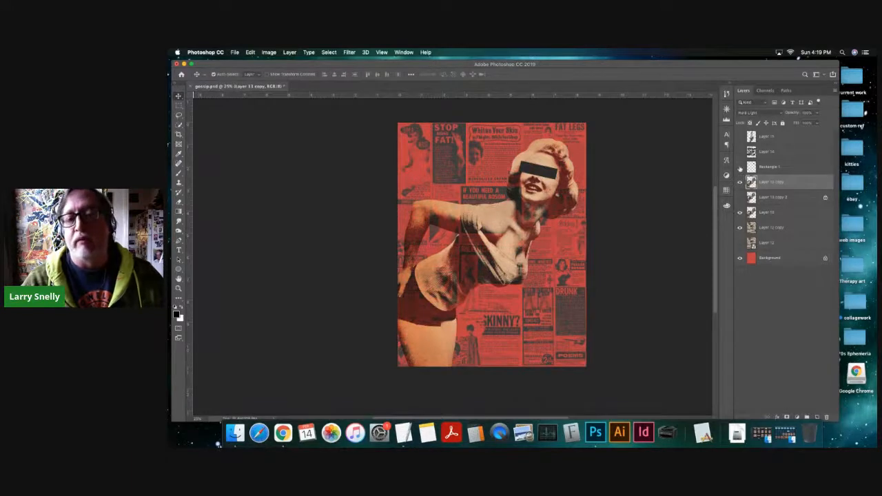
click(740, 167)
click(740, 167)
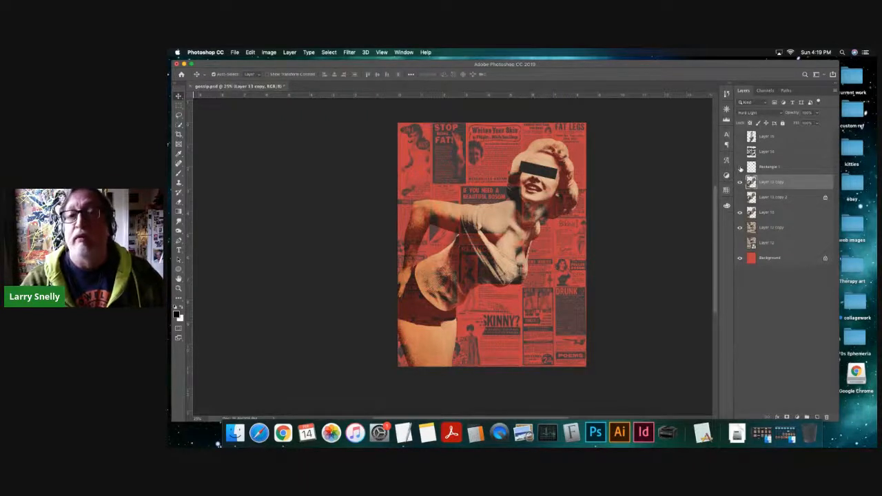
click(739, 167)
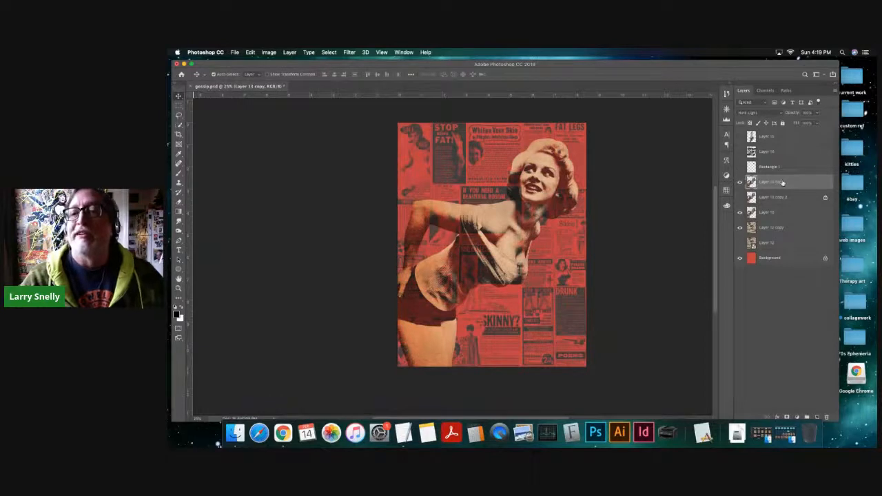
- Preview the GOSSIP! lettering on Layer 14 together with the black eye bar on Rectangle 1, and hide both layers again
click(739, 152)
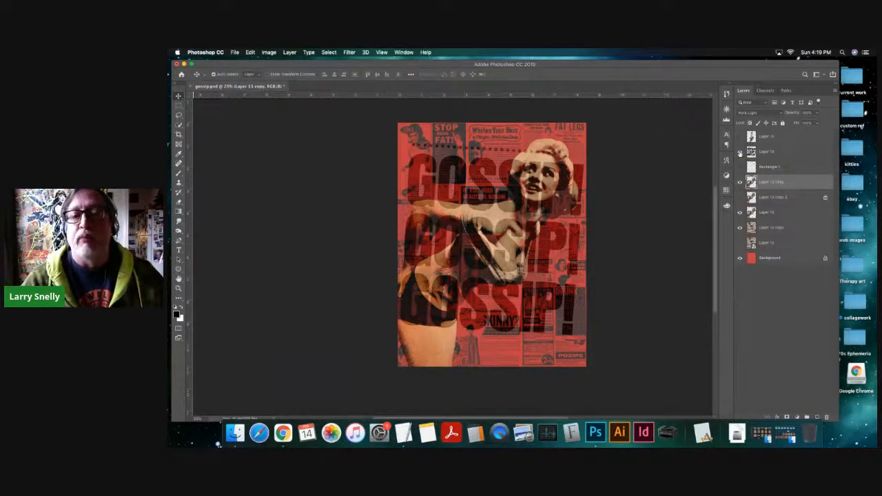
click(741, 152)
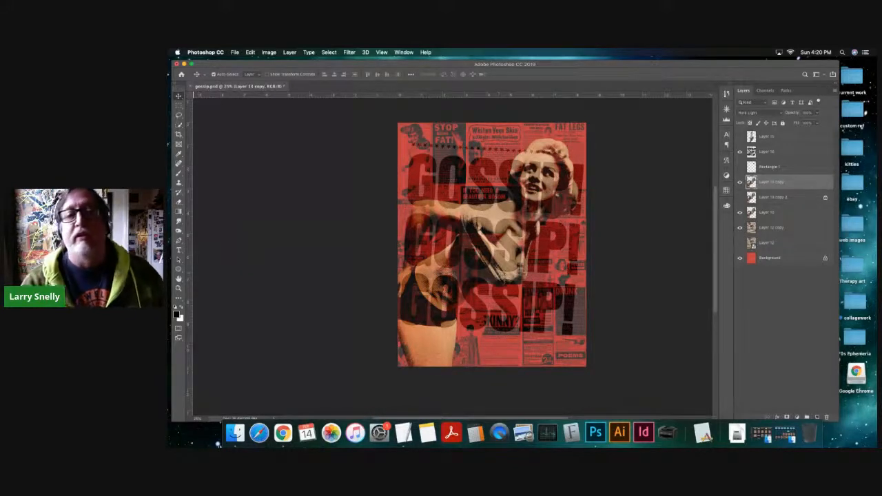
key(super+plus)
scroll(522, 245, up, 2)
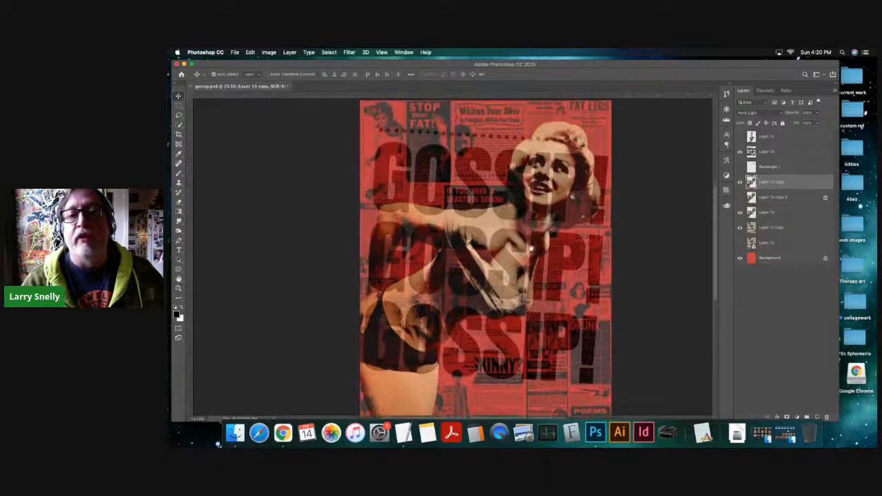
click(740, 167)
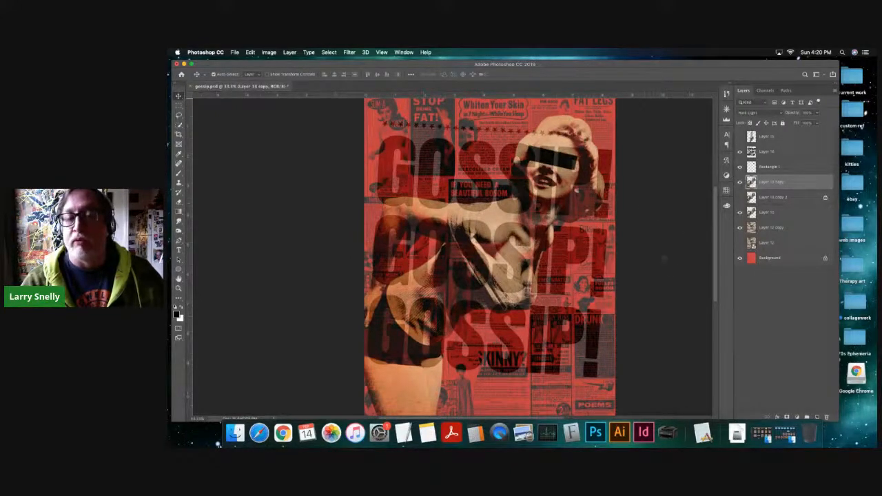
key(super+minus)
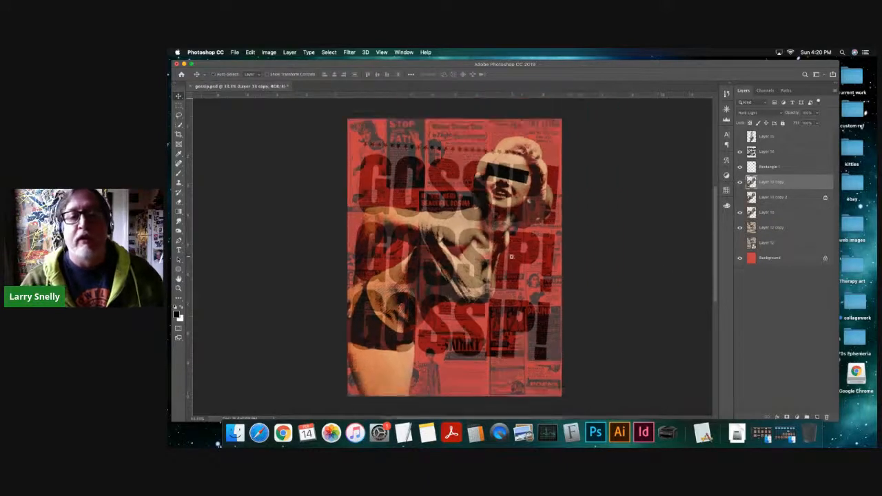
key(super+plus)
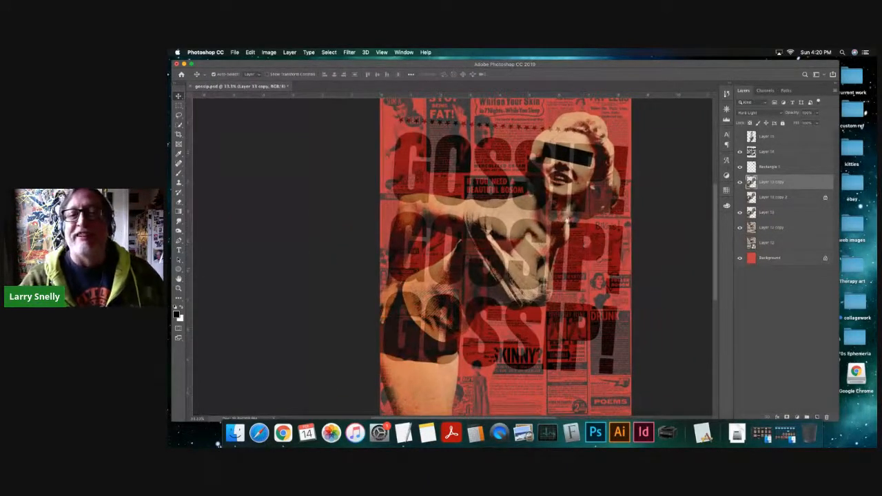
click(740, 168)
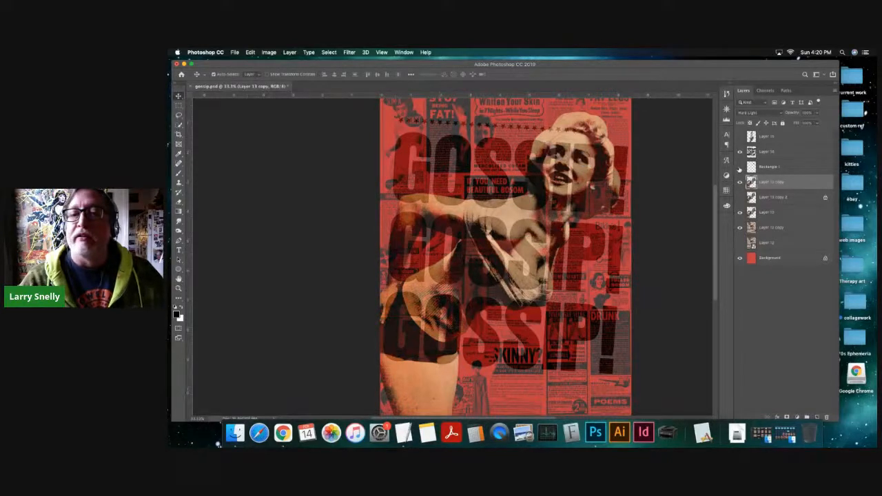
click(740, 152)
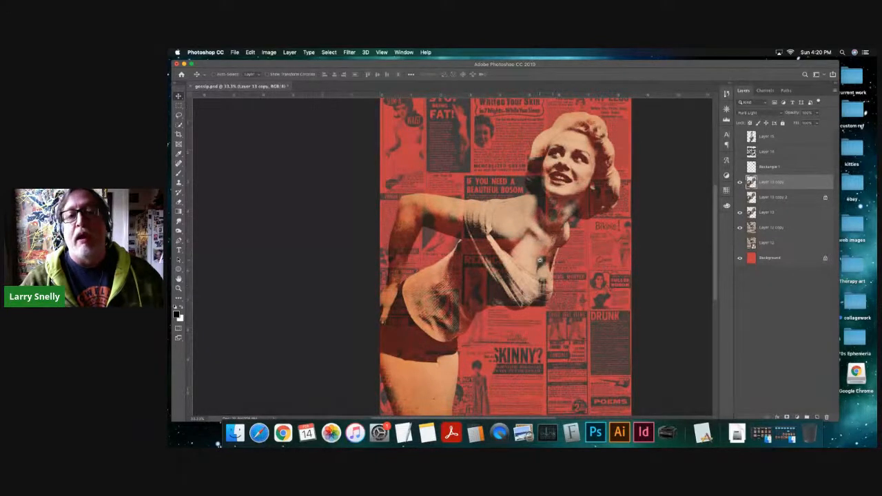
key(super+minus)
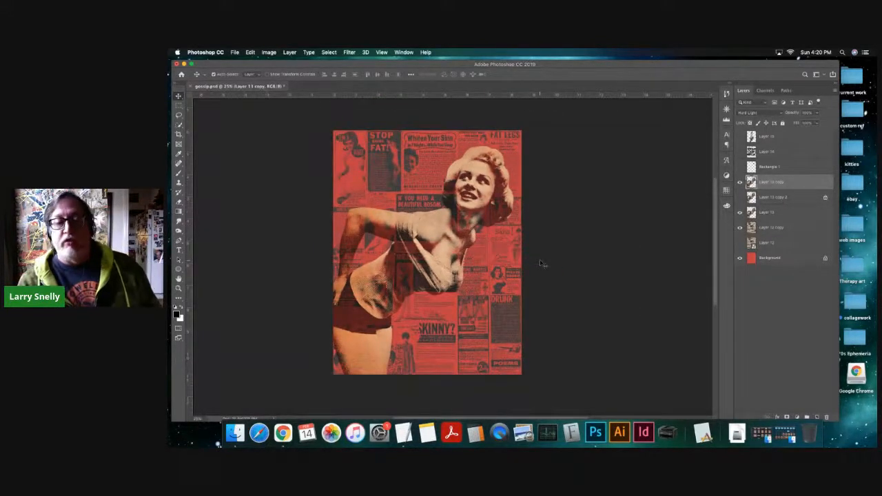
- Examine the Hard Light figure over the red newspaper ads at closer zoom and across the full page
key(super+plus)
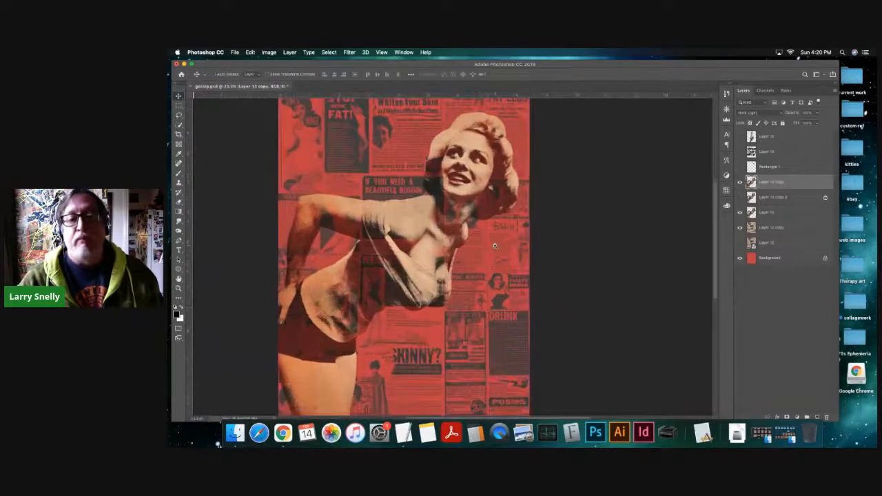
scroll(551, 255, left, 2)
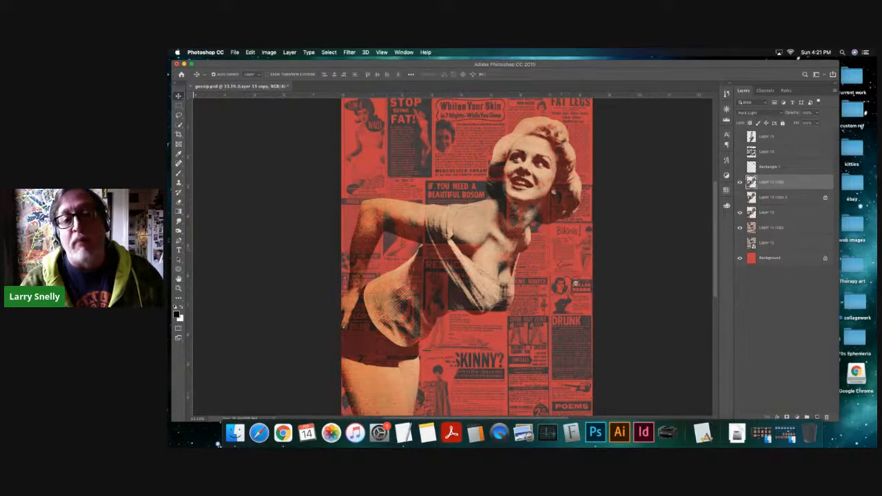
key(super+minus)
drag(451, 239, 526, 218)
super+click(528, 246)
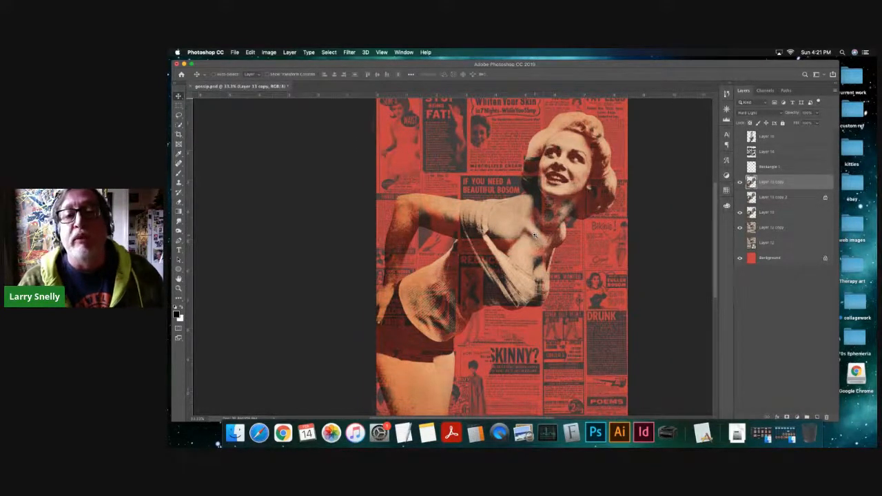
super+click(536, 235)
alt+super+click(522, 214)
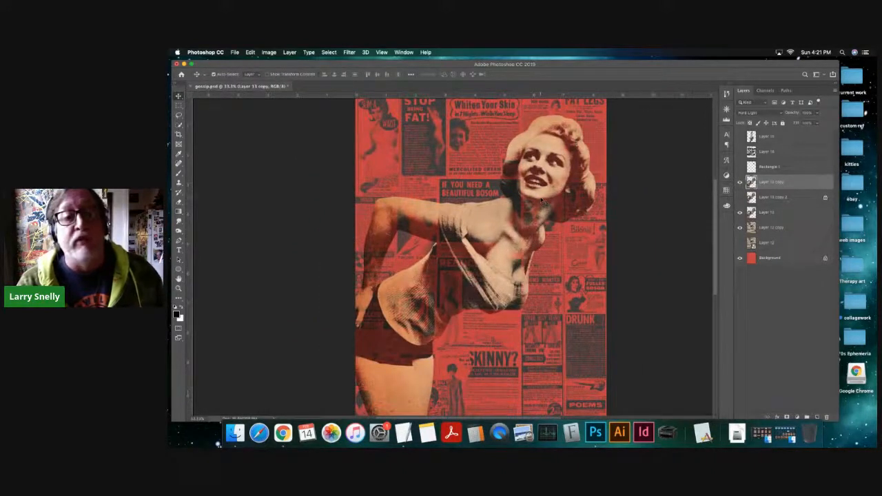
alt+super+click(542, 201)
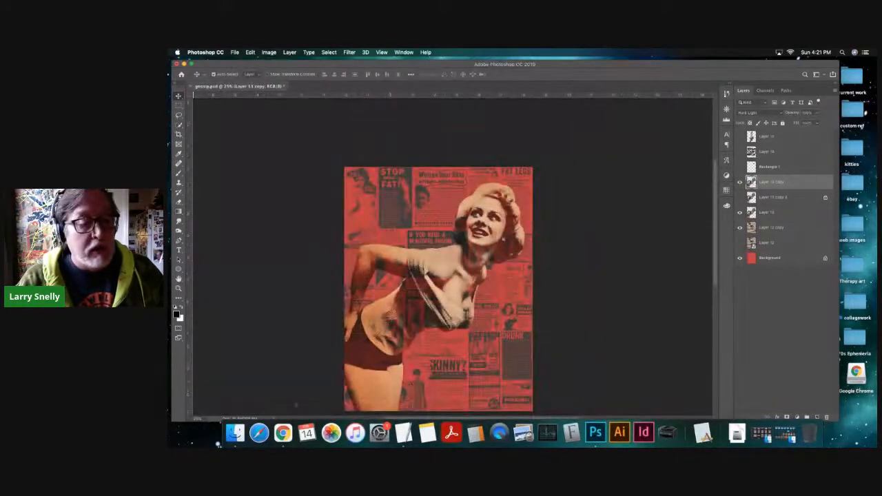
click(283, 433)
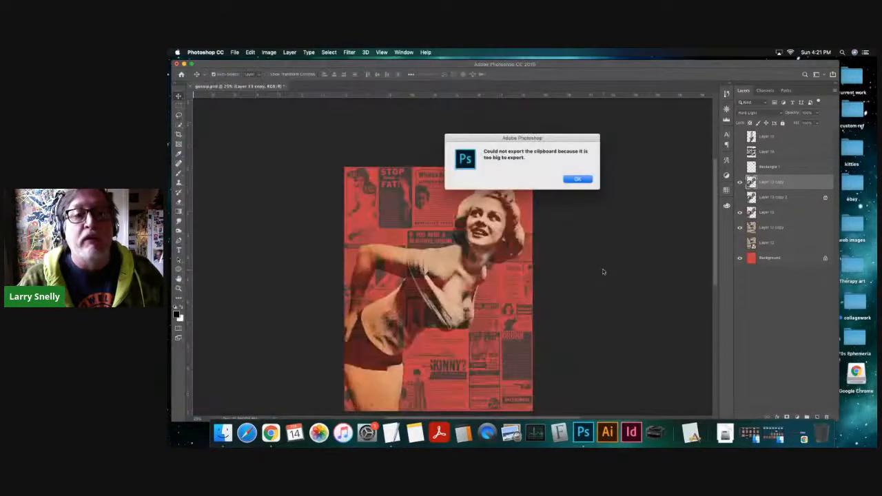
click(577, 180)
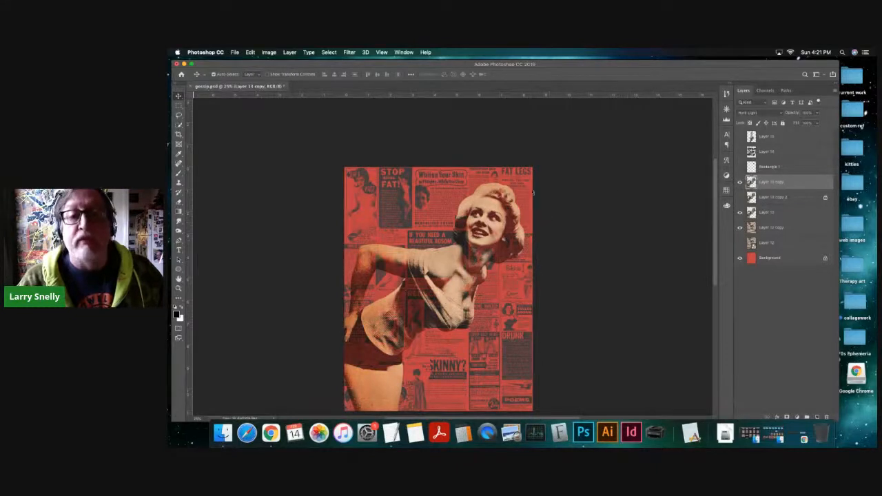
mouse_move(528, 65)
mouse_down()
mouse_move(547, 65)
mouse_move(526, 67)
mouse_up()
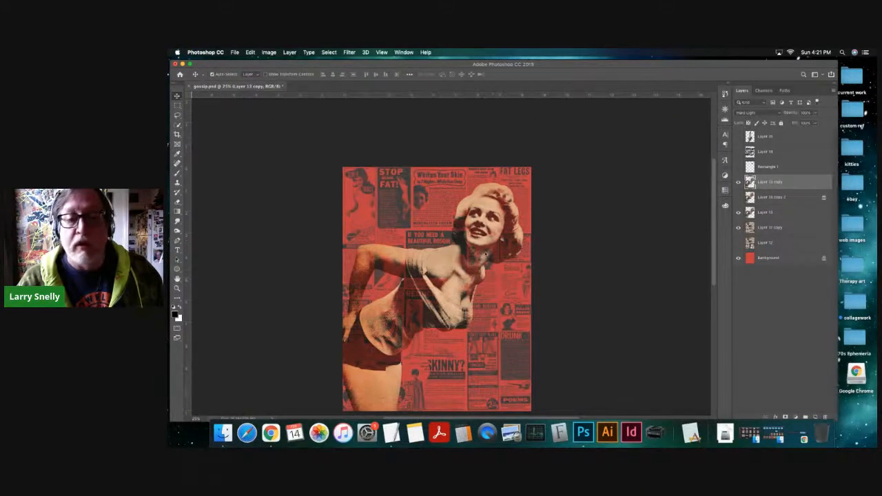
- Show the black eye bar on Rectangle 1 and the GOSSIP! lettering on Layer 14 over the figure
key(super+plus)
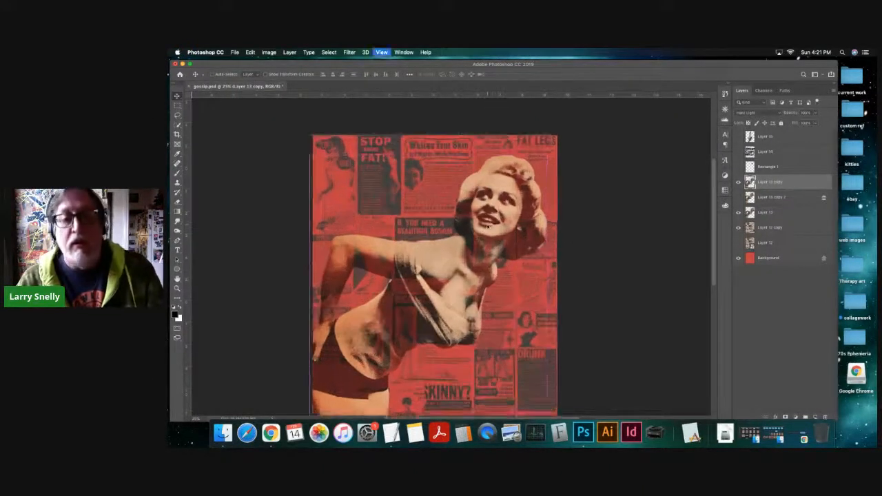
key(super+0)
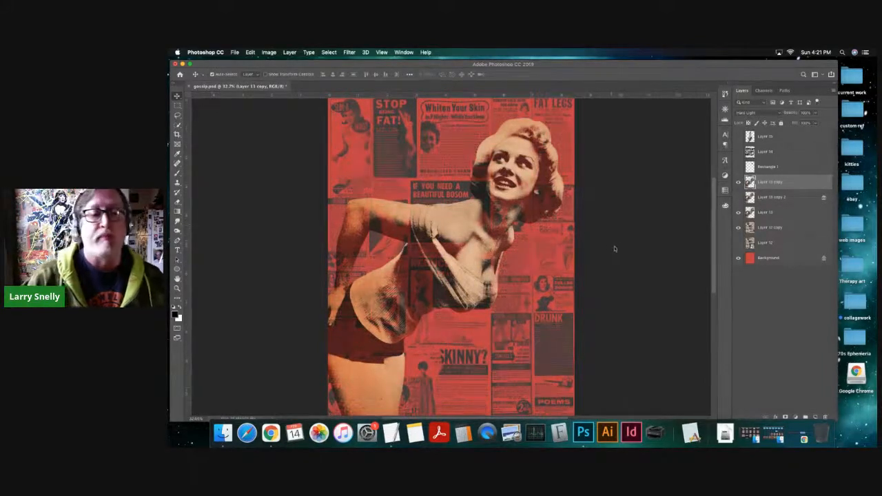
click(739, 168)
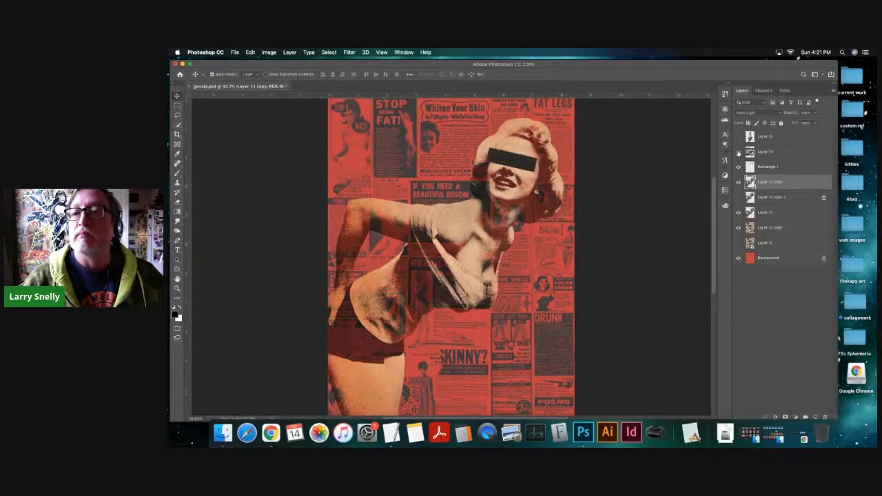
click(738, 152)
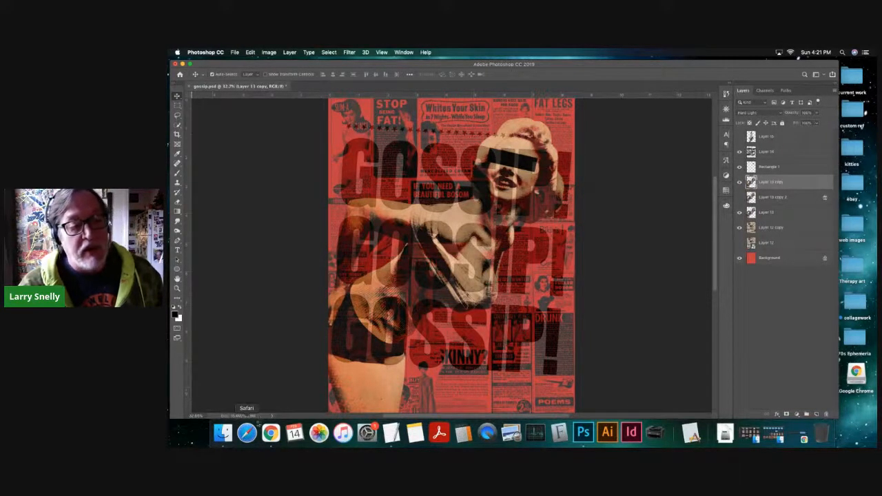
- Check the collage's width, height and resolution with Image Size
click(269, 53)
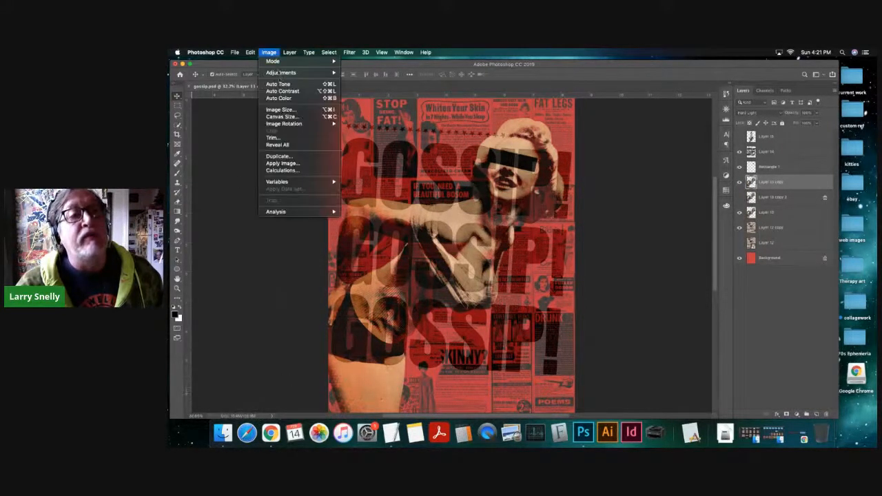
click(279, 110)
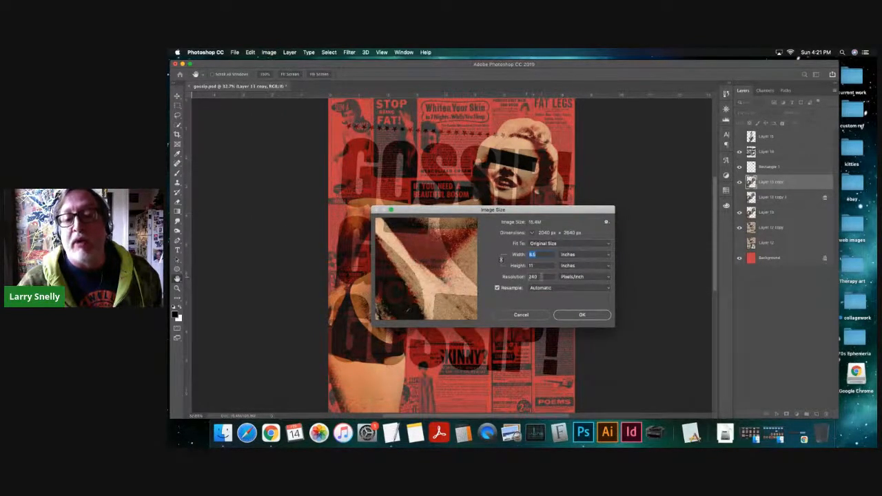
click(577, 315)
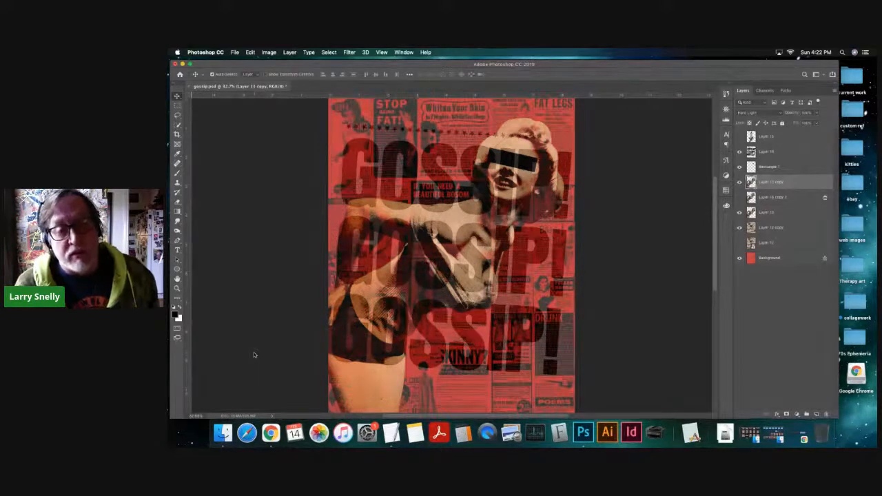
- Select the hidden Layer 12 and switch to the StreamYard studio in Google Chrome
click(768, 244)
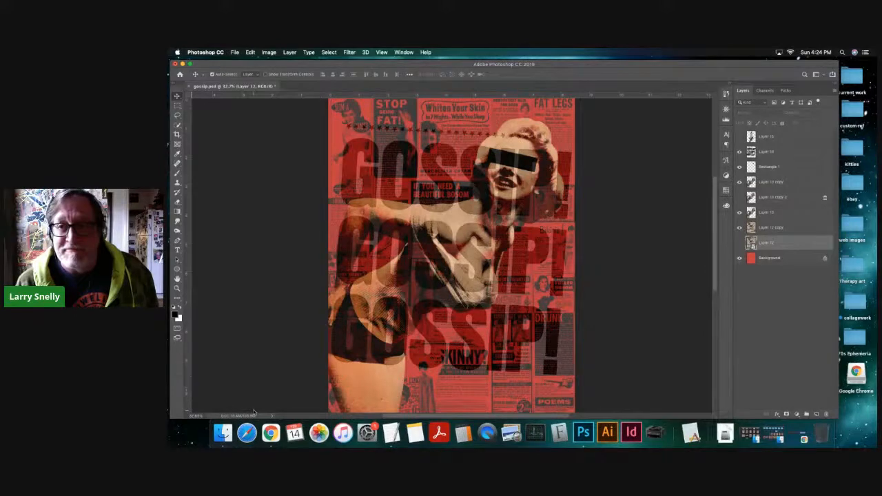
click(270, 433)
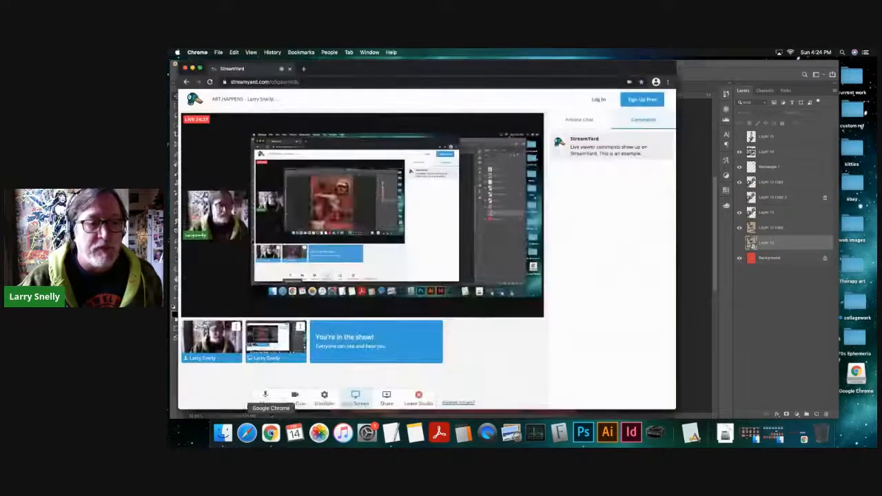